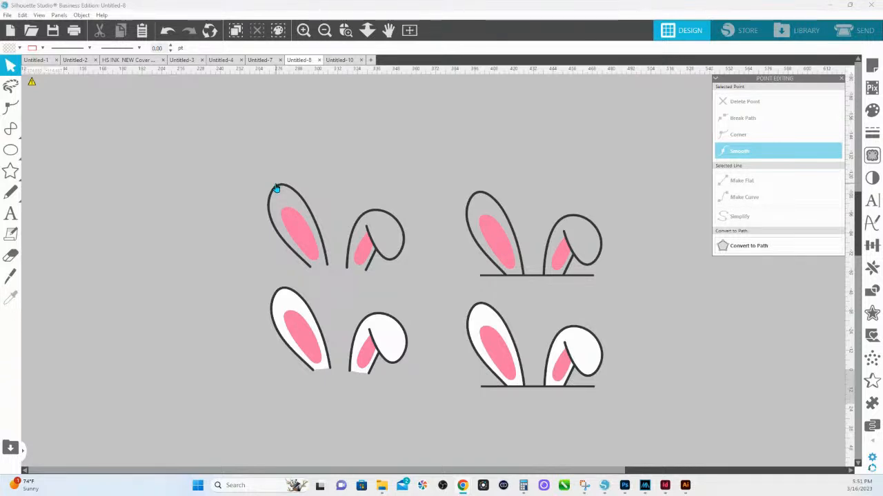
# Move the unfilled bunny ears to an empty area of the canvas and place a duplicate of them above.
pyautogui.click(291, 204)
pyautogui.moveTo(360, 256); pyautogui.dragTo(408, 152)
pyautogui.moveTo(380, 182); pyautogui.dragTo(380, 270)
pyautogui.moveTo(396, 320); pyautogui.dragTo(429, 394)
pyautogui.moveTo(325, 288); pyautogui.dragTo(478, 393)
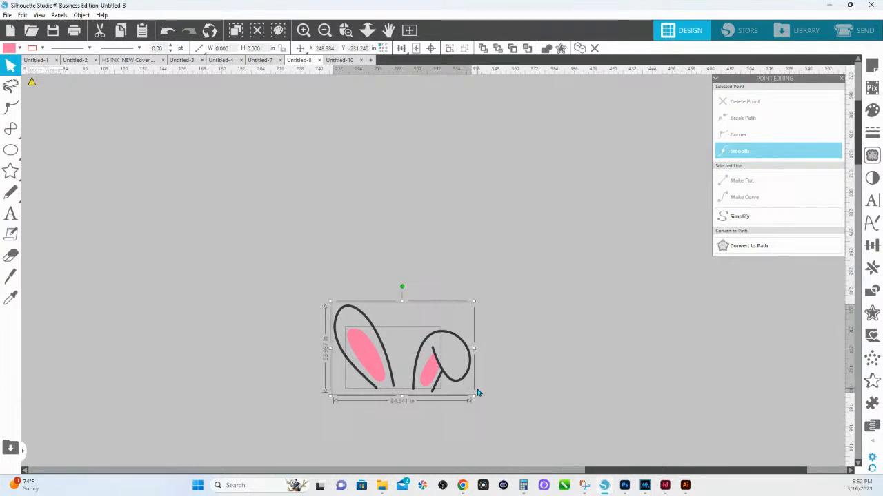
pyautogui.rightClick(425, 383)
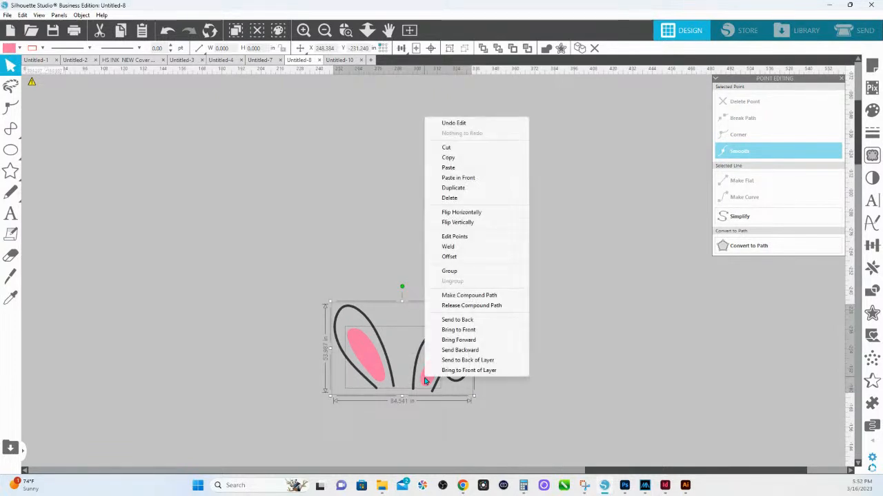
pyautogui.click(447, 190)
pyautogui.moveTo(438, 366); pyautogui.dragTo(499, 189)
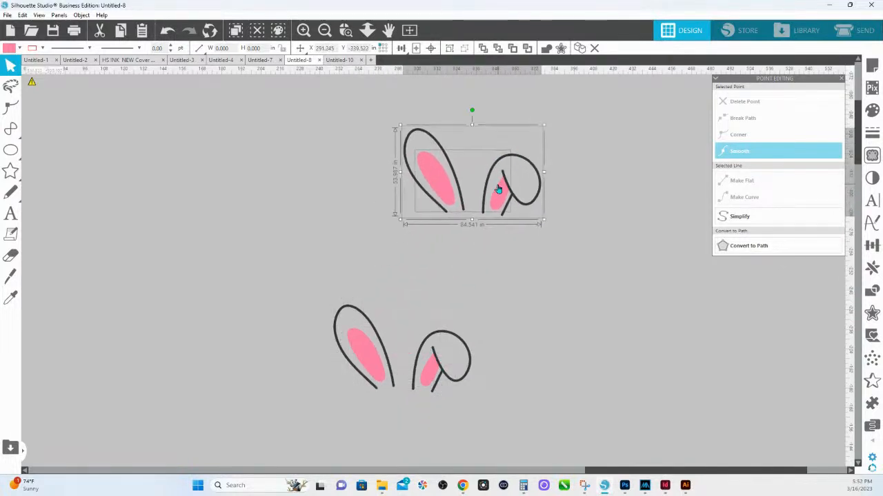
# Copy the black ear outline of the lower bunny ears design.
pyautogui.click(345, 30)
pyautogui.moveTo(294, 305); pyautogui.dragTo(500, 420)
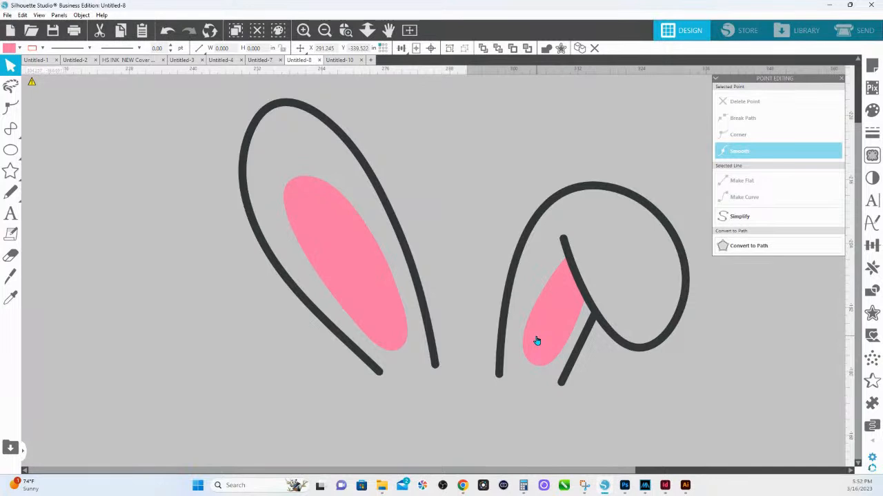
pyautogui.click(560, 346)
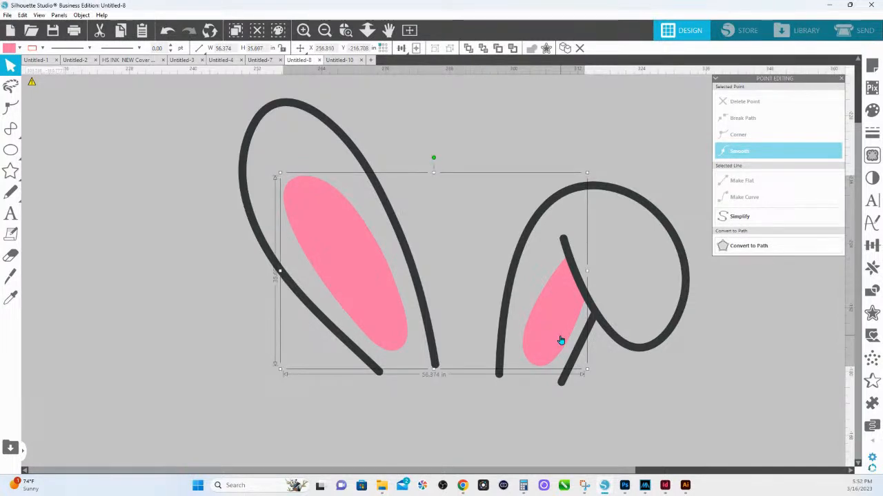
pyautogui.click(653, 368)
pyautogui.click(623, 346)
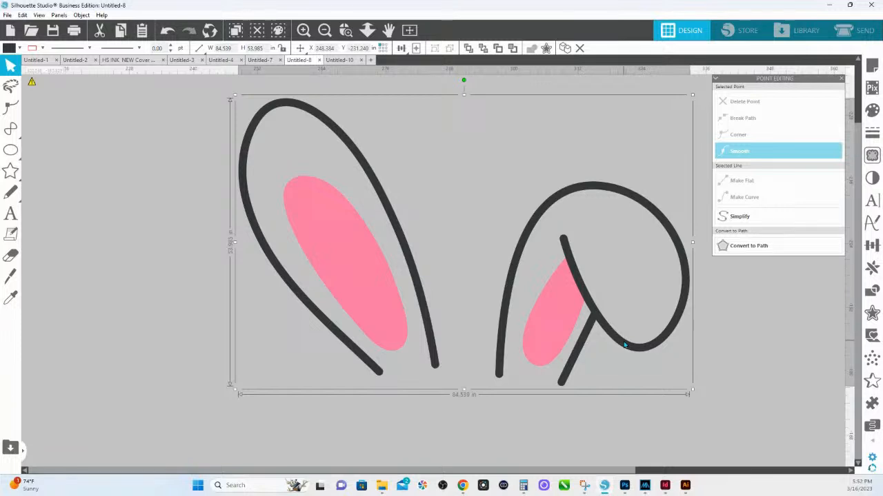
pyautogui.rightClick(624, 345)
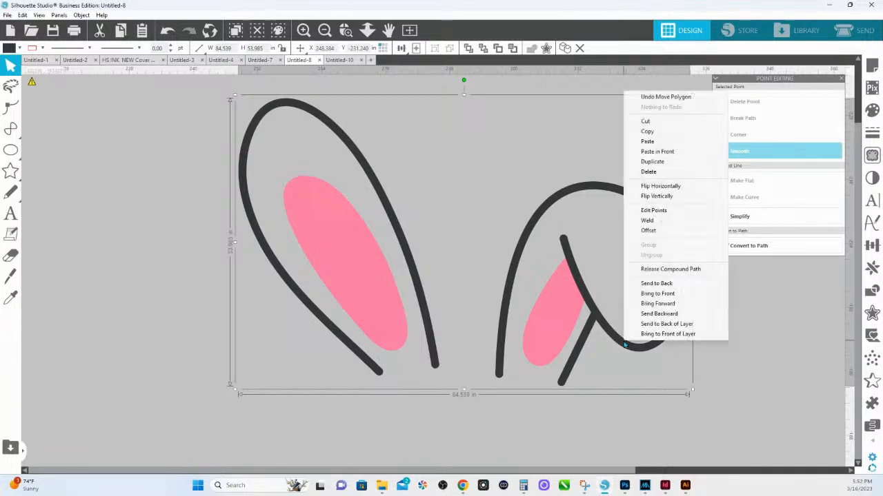
pyautogui.click(652, 132)
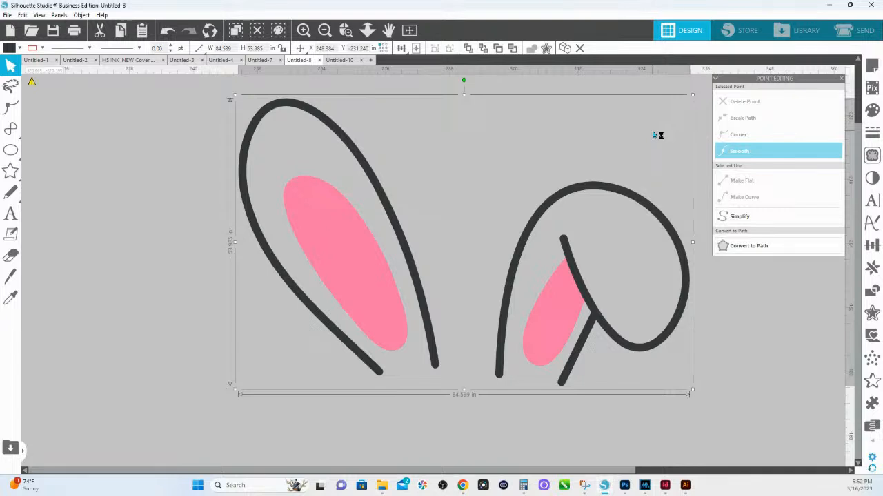
# Draw a slightly tilted ellipse about 30.8 by 6.8 in across the open base of the upright ear.
pyautogui.moveTo(16, 154)
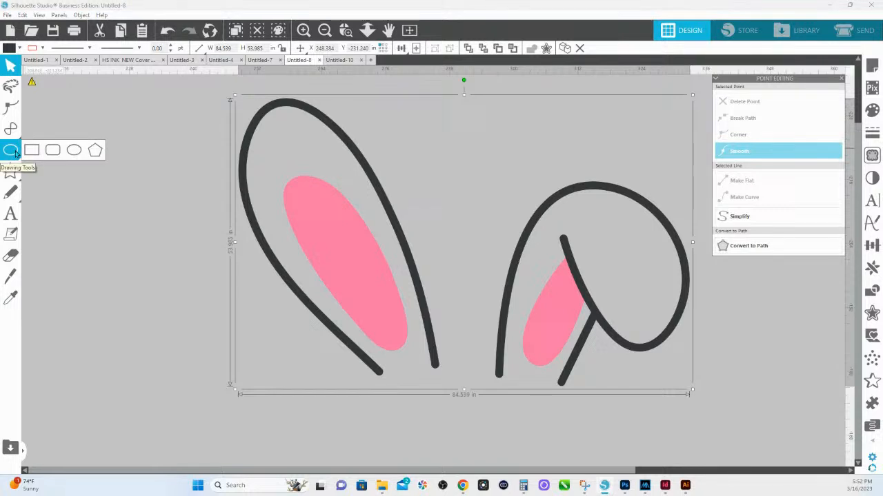
pyautogui.click(74, 152)
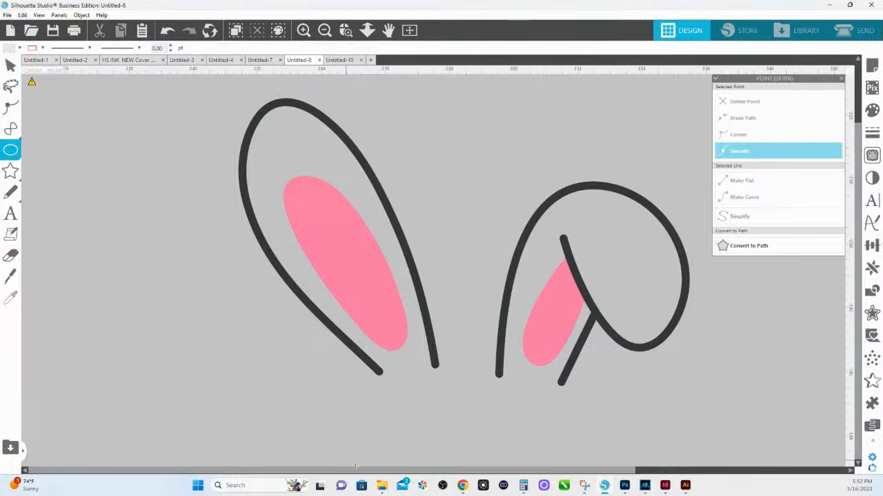
pyautogui.moveTo(310, 379)
pyautogui.mouseDown()
pyautogui.moveTo(435, 383)
pyautogui.moveTo(491, 421)
pyautogui.mouseUp()
pyautogui.moveTo(407, 384)
pyautogui.mouseDown()
pyautogui.moveTo(421, 354)
pyautogui.moveTo(411, 348)
pyautogui.moveTo(404, 376)
pyautogui.moveTo(411, 350)
pyautogui.moveTo(450, 371)
pyautogui.mouseUp()
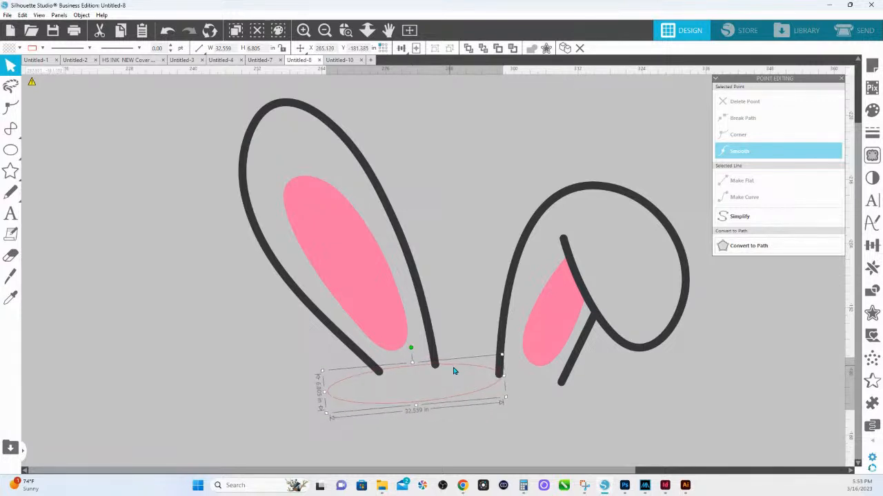
pyautogui.moveTo(502, 376); pyautogui.dragTo(492, 380)
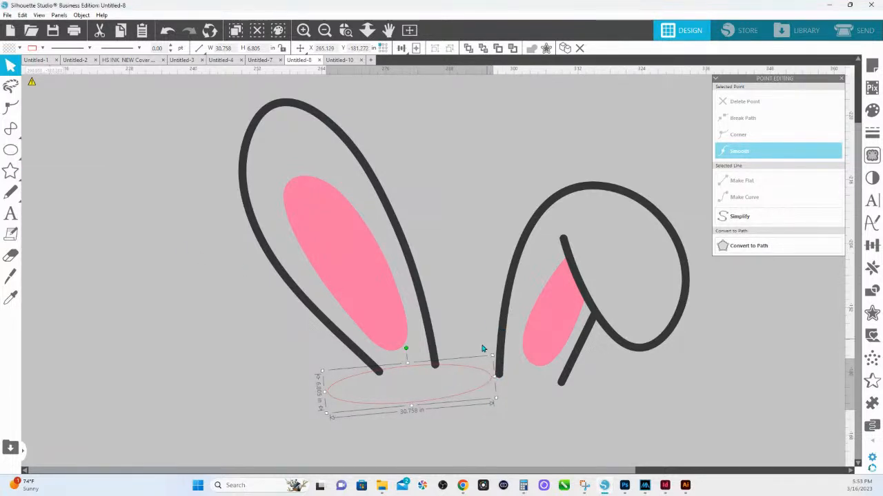
# Draw a second ellipse about 26.4 by 7.1 in and tilt it to close the base of the folded ear.
pyautogui.click(10, 149)
pyautogui.moveTo(481, 372); pyautogui.dragTo(625, 416)
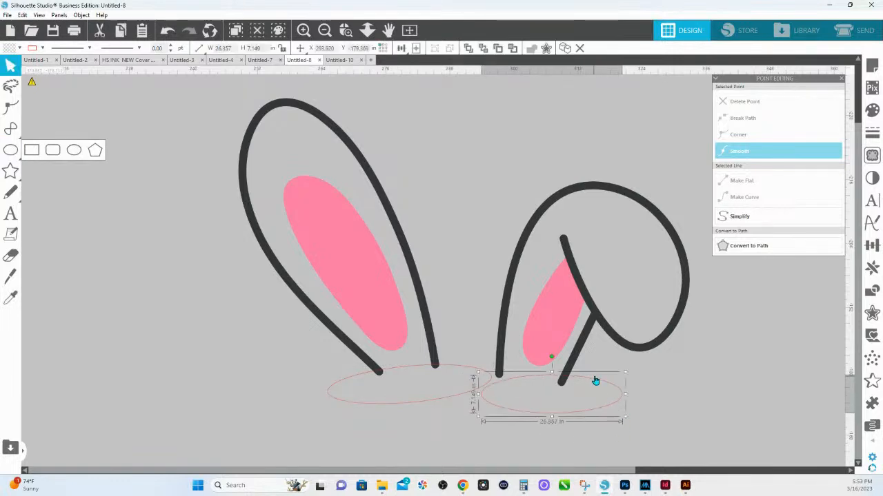
pyautogui.moveTo(552, 357)
pyautogui.mouseDown()
pyautogui.moveTo(565, 369)
pyautogui.moveTo(563, 361)
pyautogui.mouseUp()
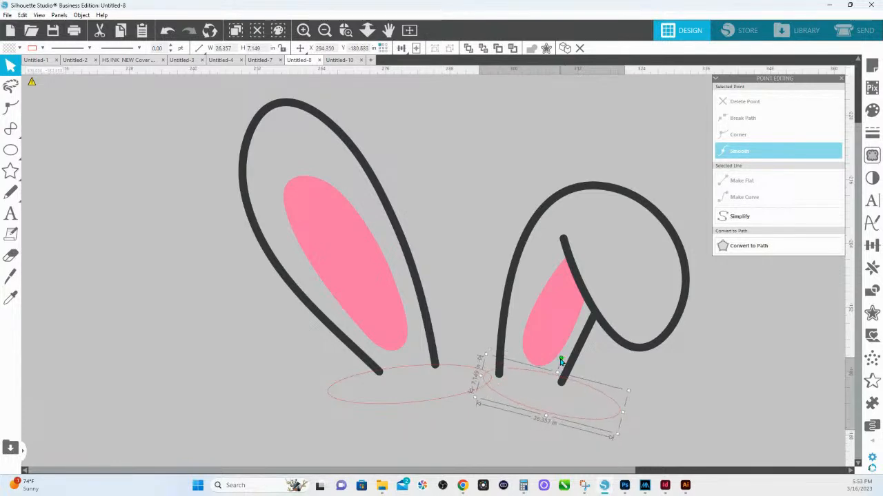
pyautogui.moveTo(580, 391); pyautogui.dragTo(568, 395)
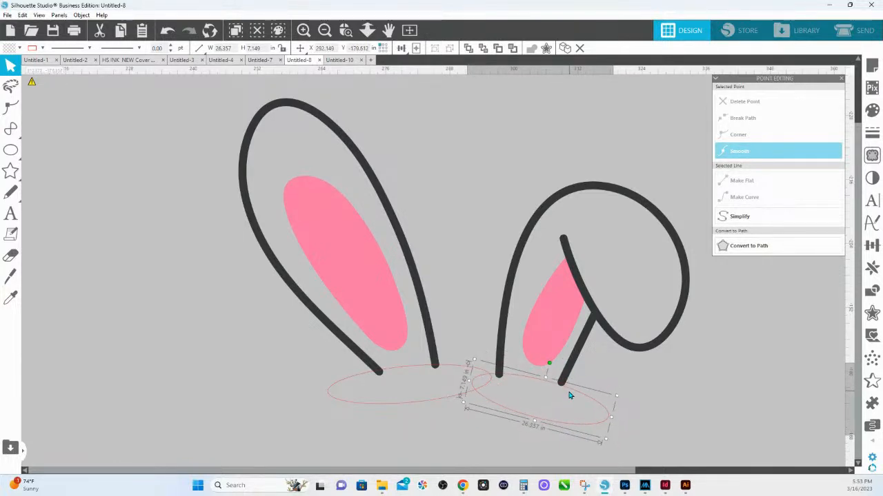
pyautogui.moveTo(546, 363); pyautogui.dragTo(546, 362)
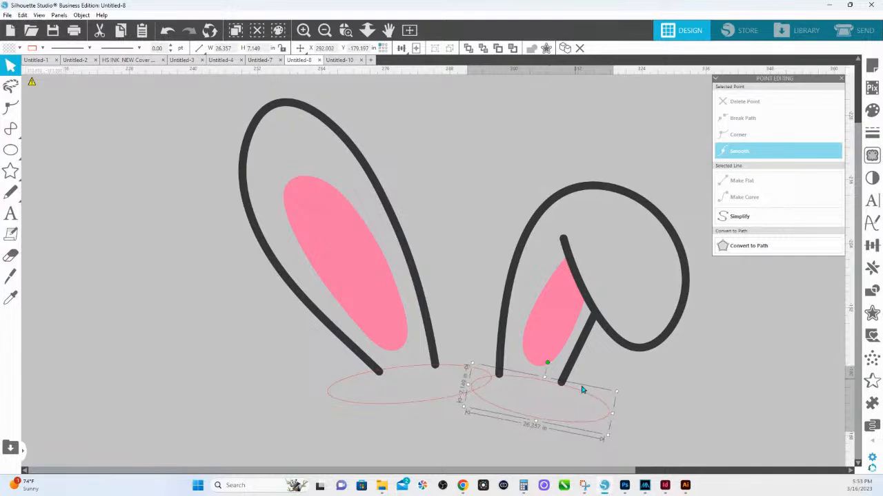
pyautogui.moveTo(583, 399); pyautogui.dragTo(583, 396)
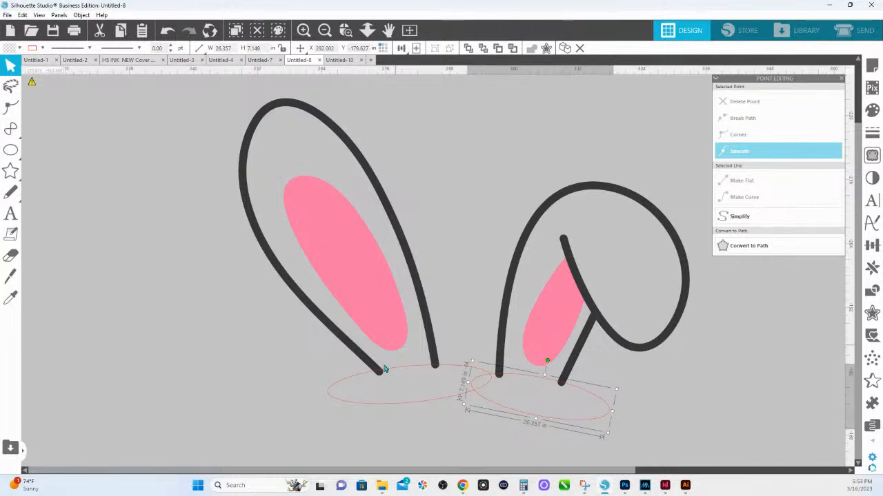
# Weld the two ellipses to the black ear outline.
pyautogui.click(506, 443)
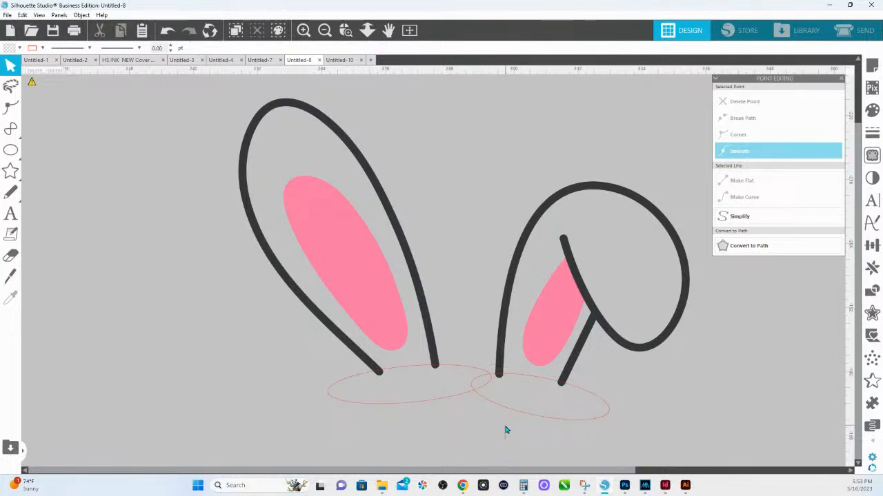
pyautogui.click(503, 409)
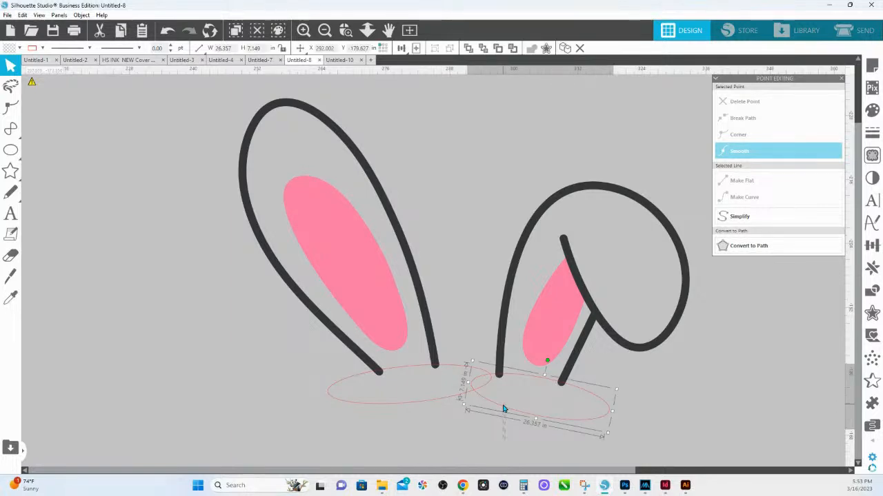
pyautogui.hotkey('ctrl', 'a')
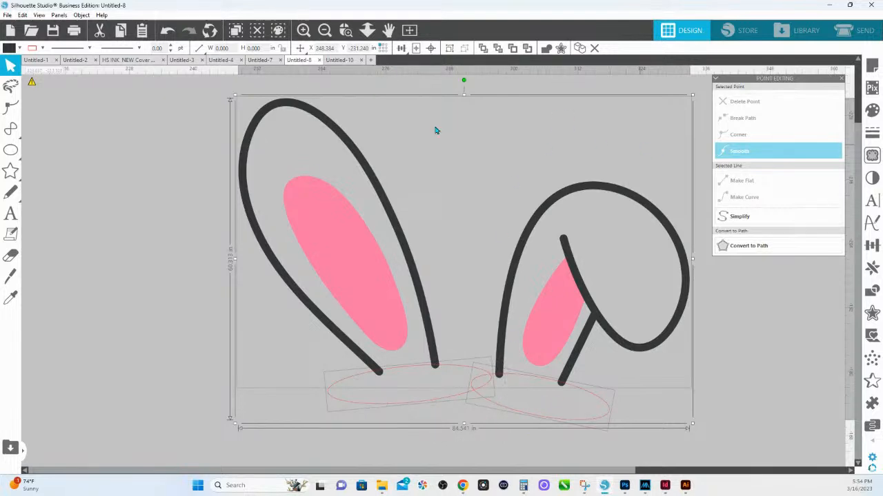
pyautogui.moveTo(524, 485)
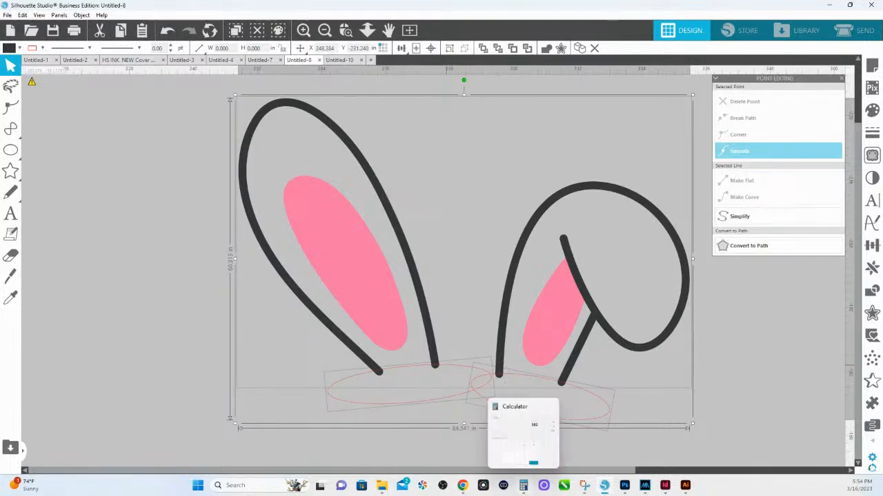
pyautogui.rightClick(498, 356)
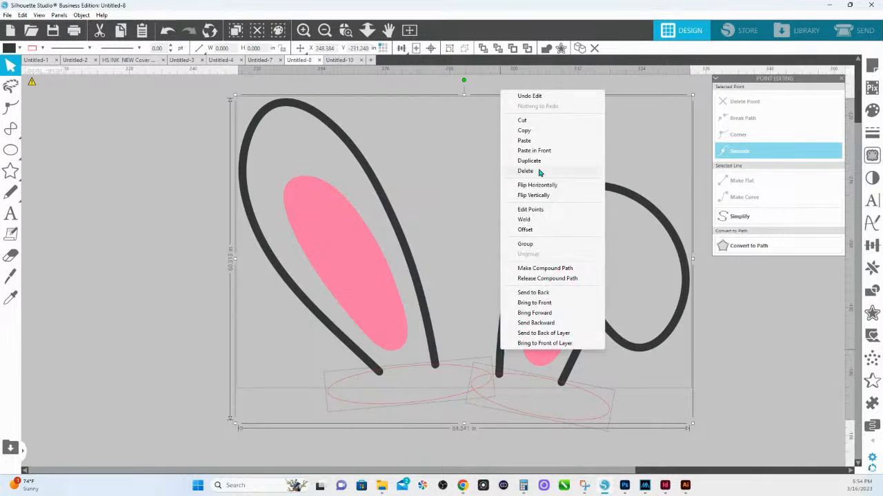
pyautogui.click(536, 220)
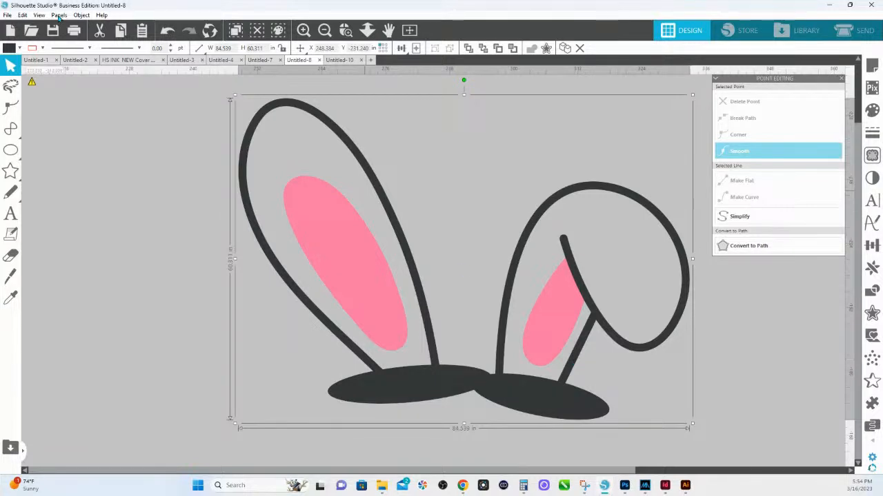
# Give the welded black shape a red line colour and release its compound path.
pyautogui.click(43, 48)
pyautogui.rightClick(437, 376)
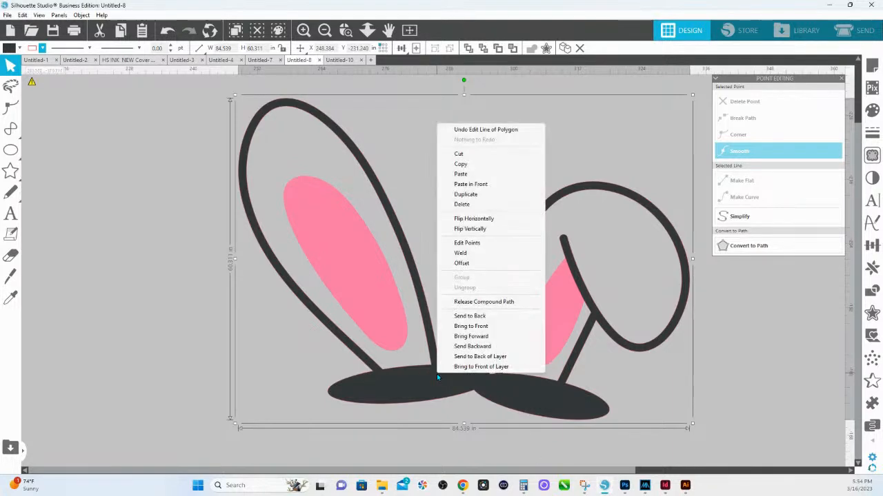
pyautogui.click(513, 308)
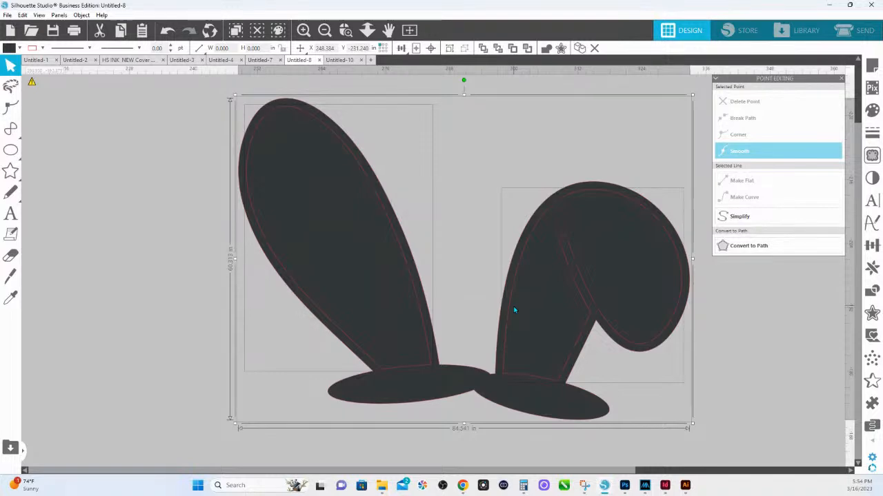
# Send the released black shapes to the back, behind the pink inner ears.
pyautogui.rightClick(515, 311)
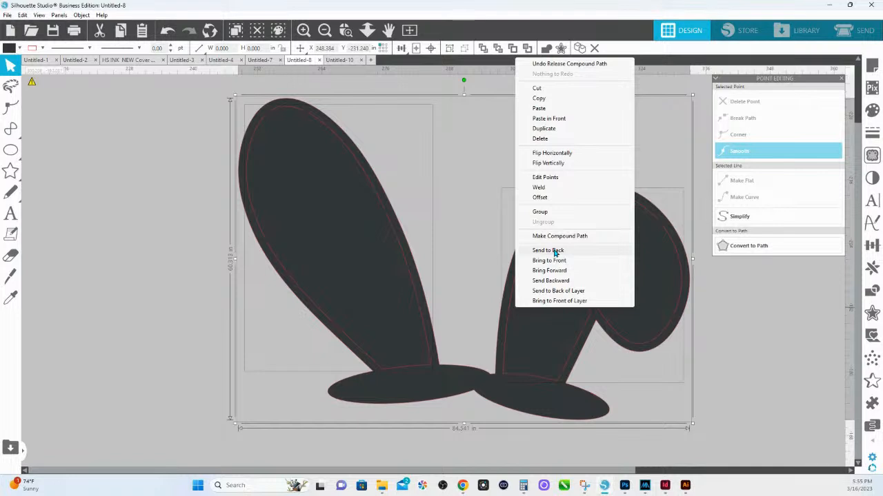
pyautogui.click(554, 251)
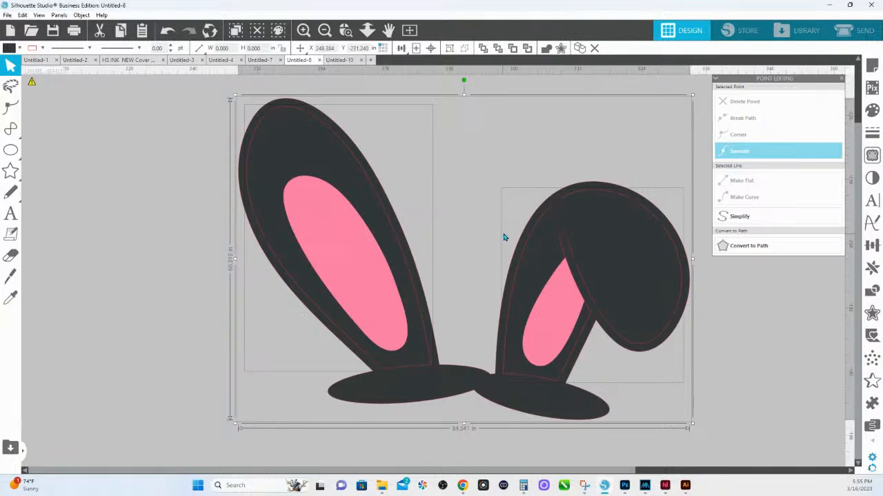
pyautogui.click(469, 224)
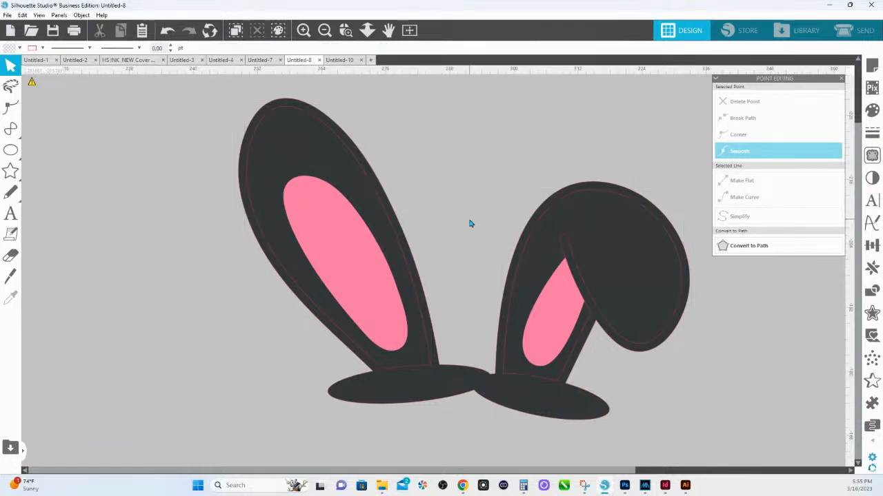
# Fill the inside shapes of both ears with white and group them.
pyautogui.click(288, 147)
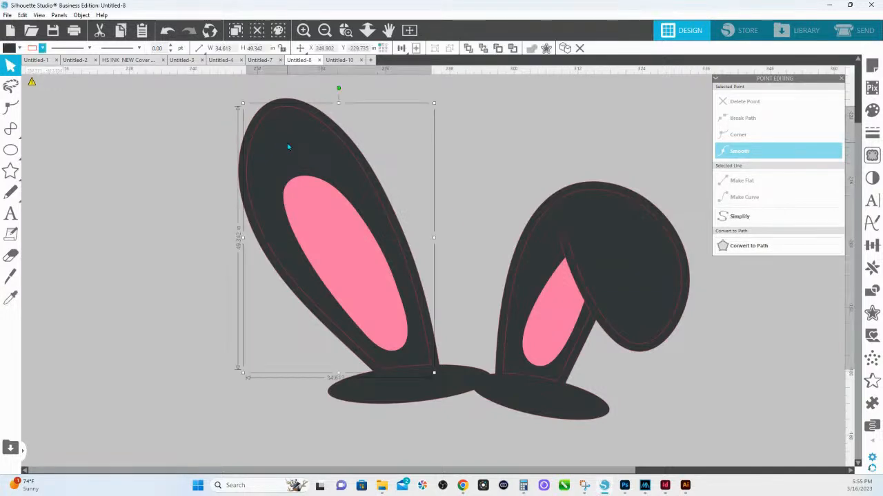
pyautogui.keyDown('shift'); pyautogui.click(611, 267); pyautogui.keyUp('shift')
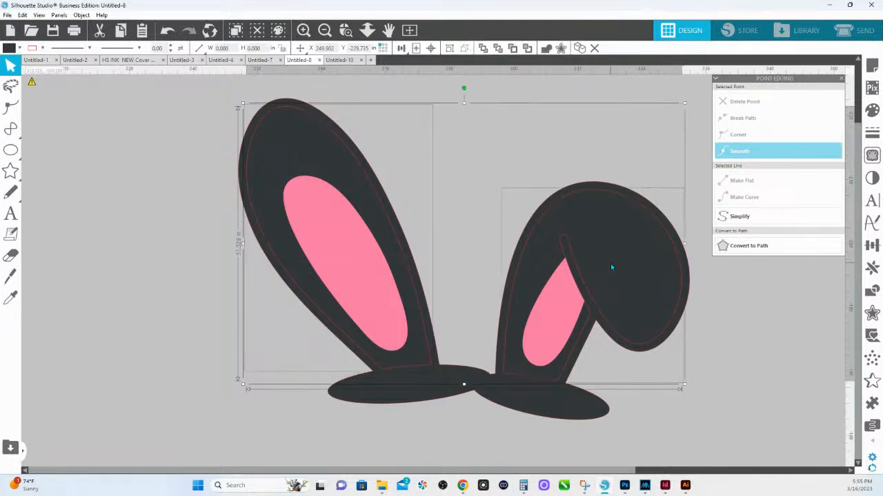
pyautogui.click(871, 110)
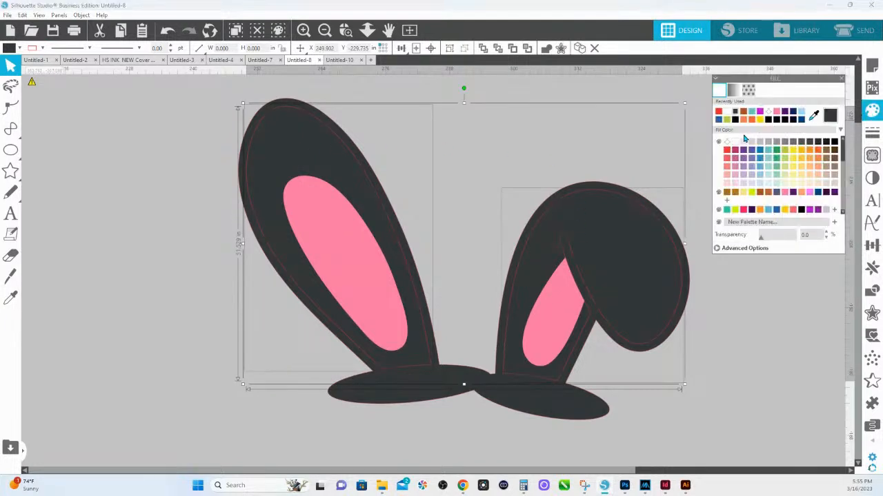
pyautogui.click(745, 141)
pyautogui.rightClick(629, 259)
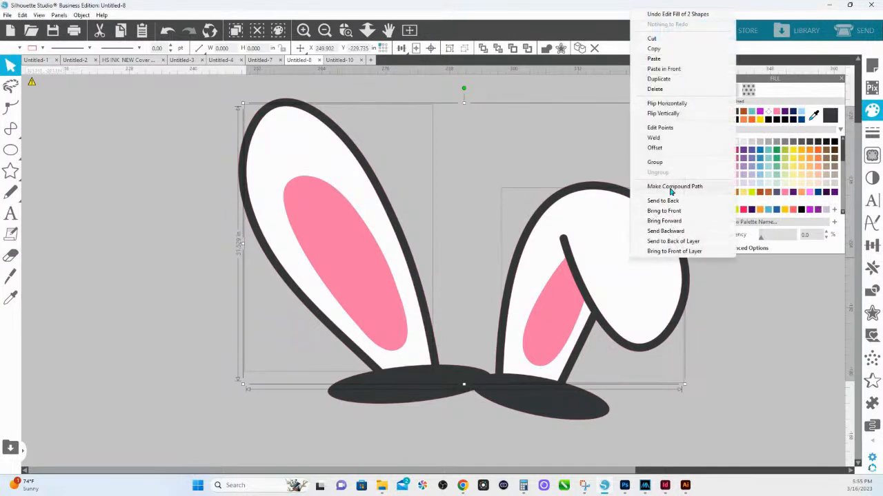
pyautogui.click(661, 163)
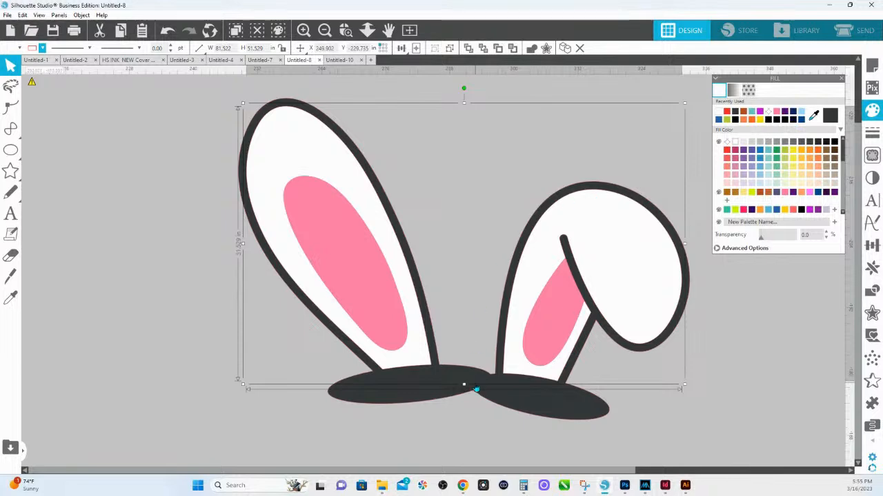
# Delete the welded black shape that includes the two base ellipses.
pyautogui.click(476, 389)
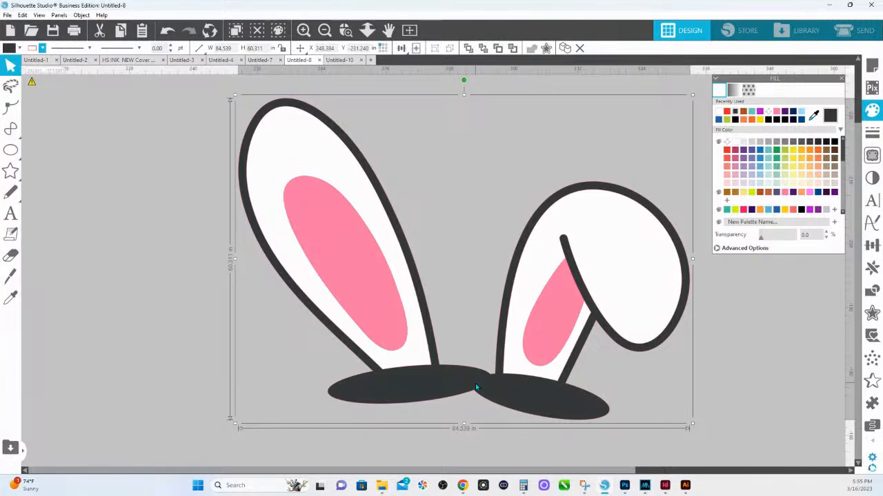
pyautogui.press('Delete')
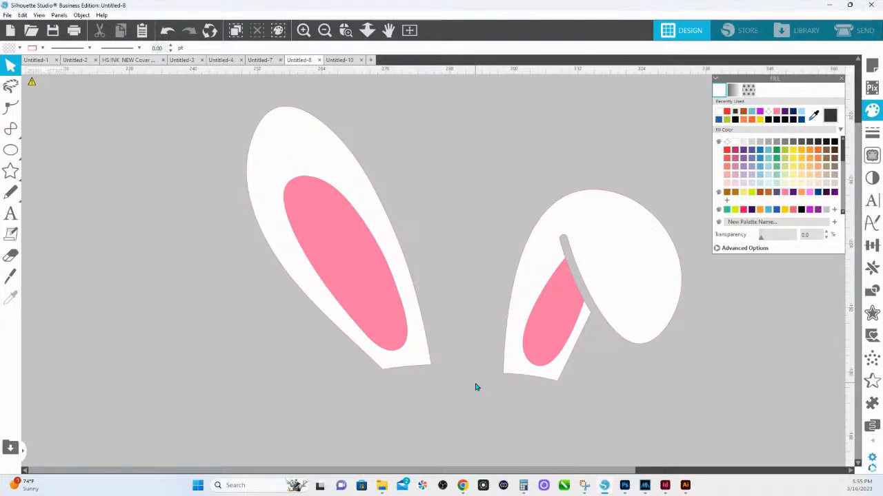
# Paste the copied black ear line art in front at its original place.
pyautogui.rightClick(475, 387)
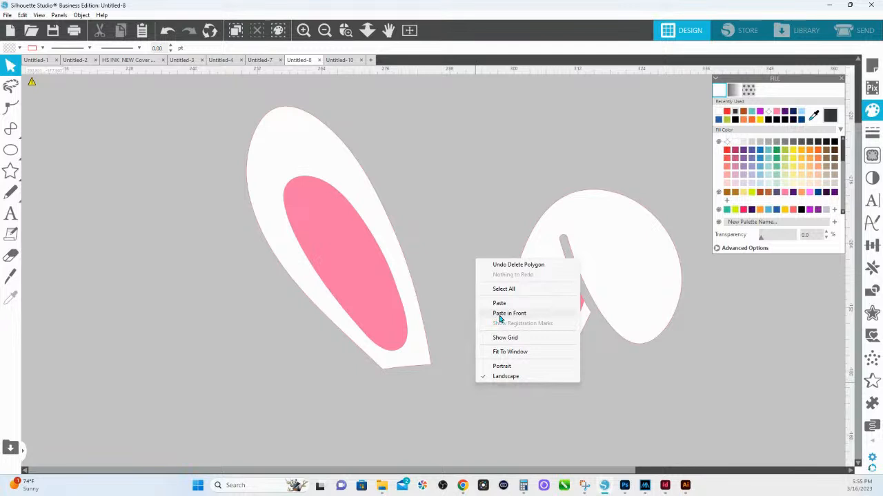
pyautogui.click(500, 315)
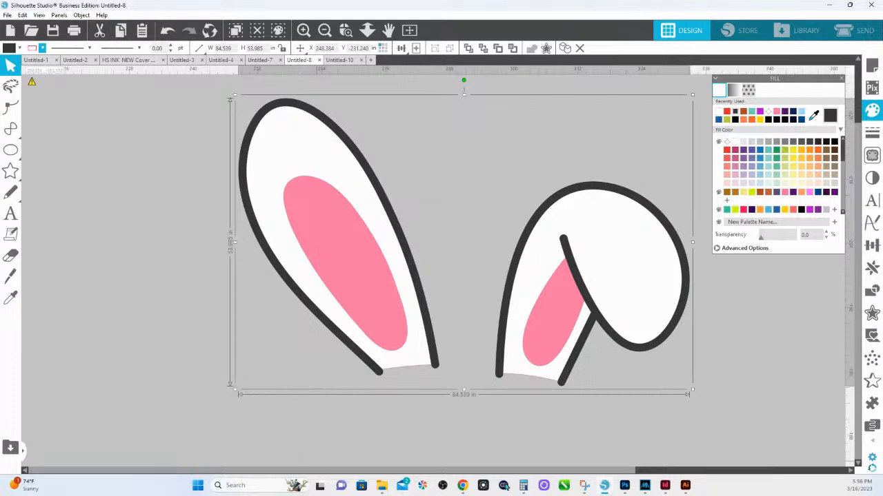
pyautogui.click(396, 398)
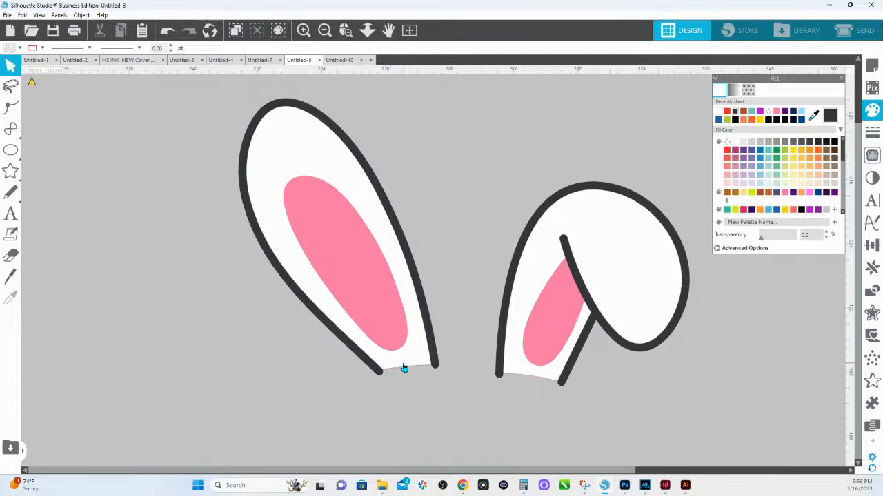
# Ungroup the white fill shapes behind the two ears.
pyautogui.click(404, 368)
pyautogui.rightClick(405, 366)
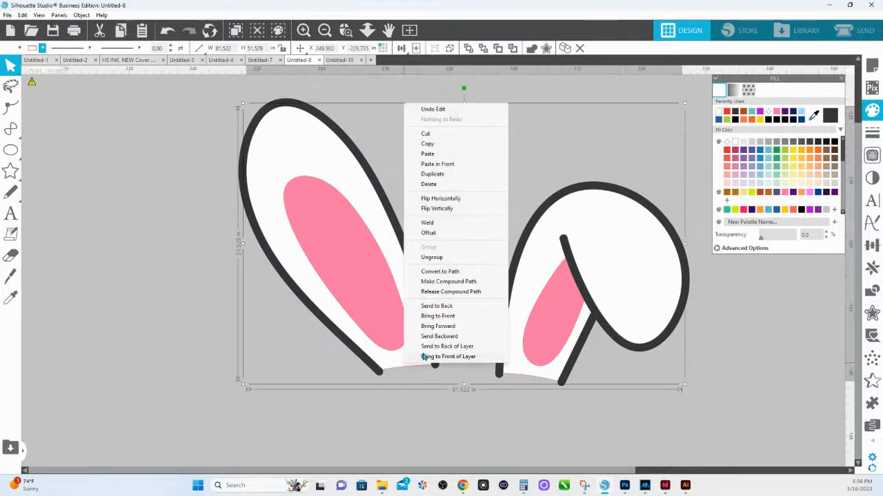
pyautogui.click(438, 257)
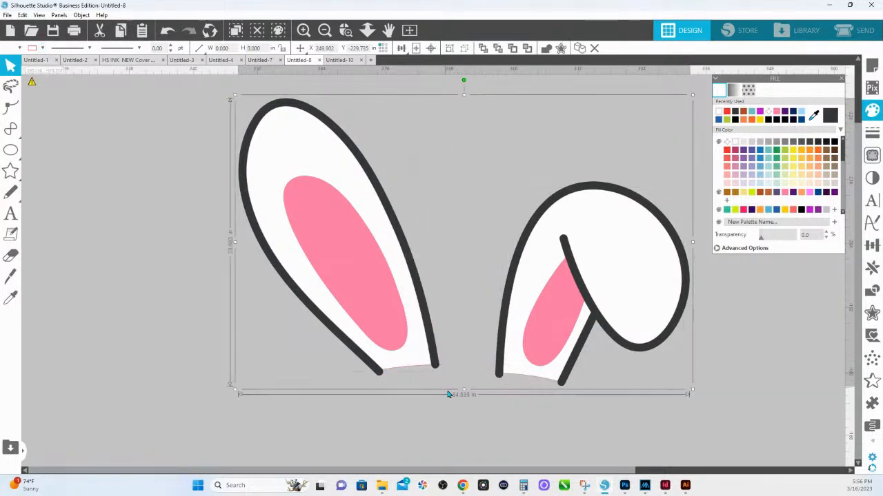
pyautogui.click(438, 389)
# Edit the points along the base edge of the left ear's white fill so it runs between the outline's two ends.
pyautogui.doubleClick(414, 356)
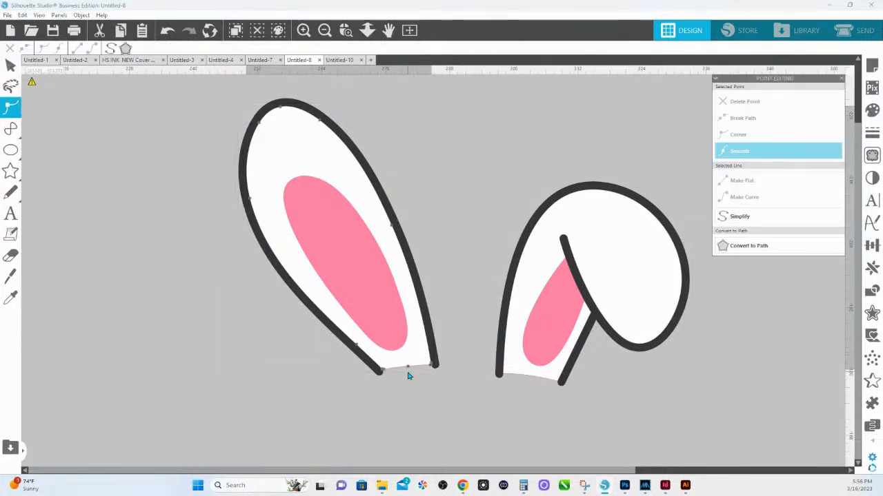
pyautogui.click(385, 373)
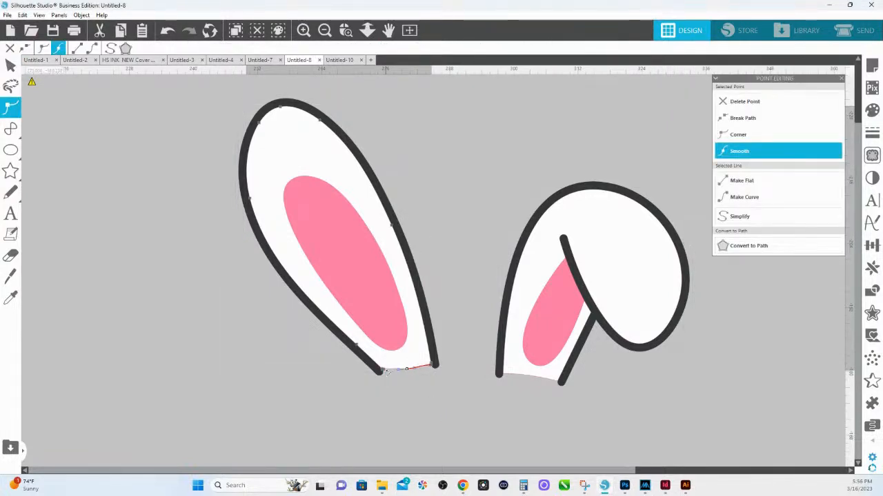
pyautogui.click(384, 373)
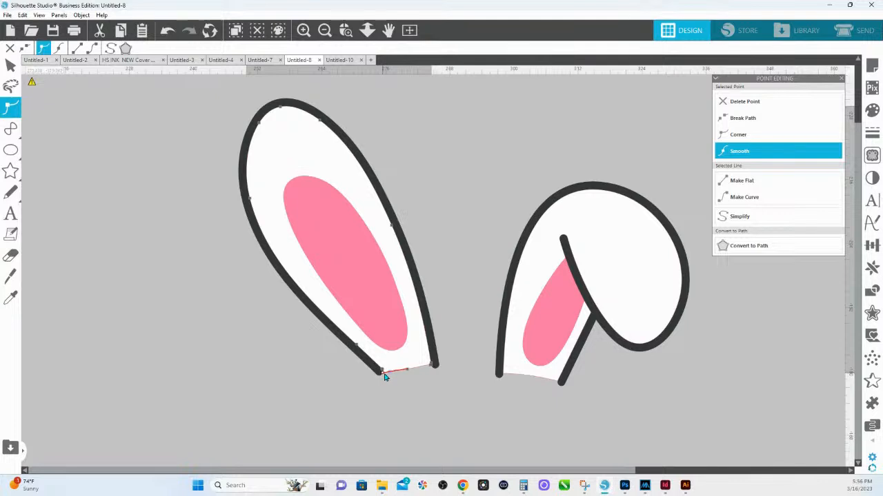
pyautogui.click(418, 368)
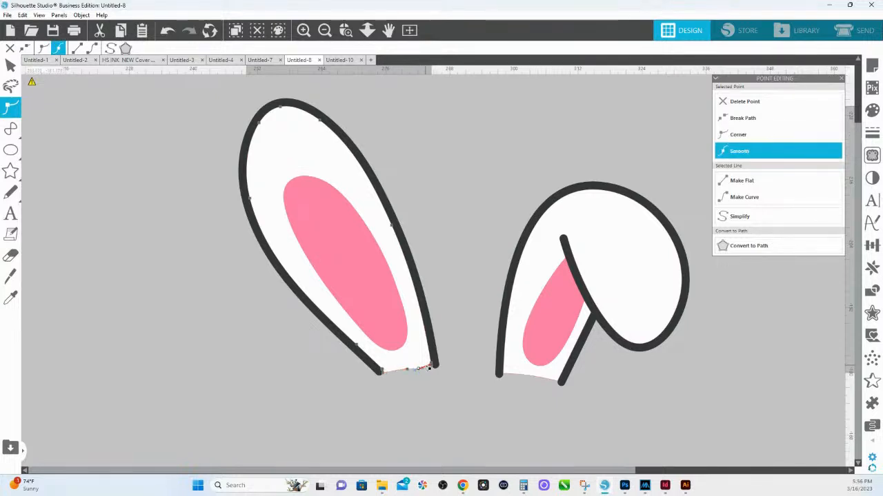
pyautogui.click(432, 367)
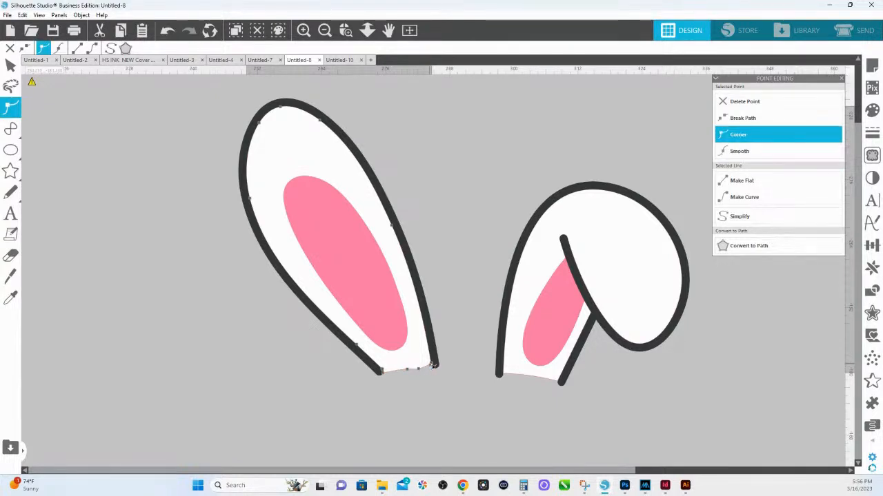
pyautogui.click(405, 371)
pyautogui.moveTo(405, 372); pyautogui.dragTo(404, 371)
# Edit the points along the base edge of the right ear's white fill so it runs between the outline's two ends.
pyautogui.click(542, 375)
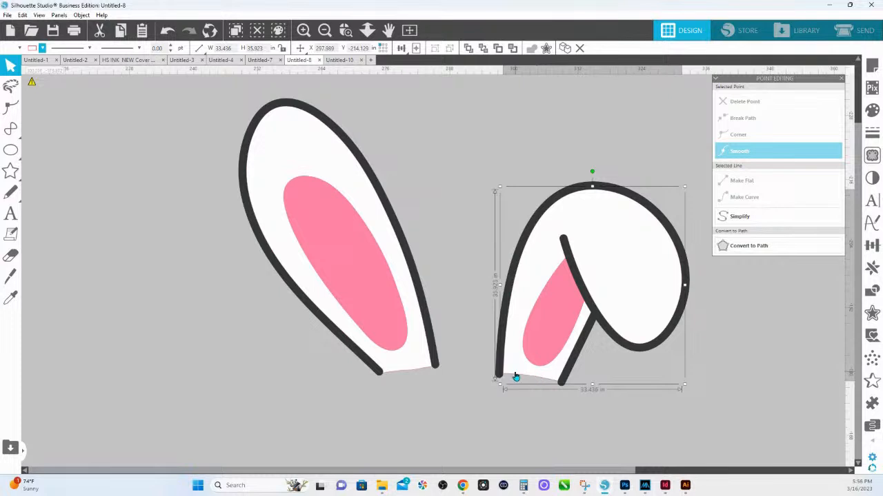
pyautogui.doubleClick(515, 378)
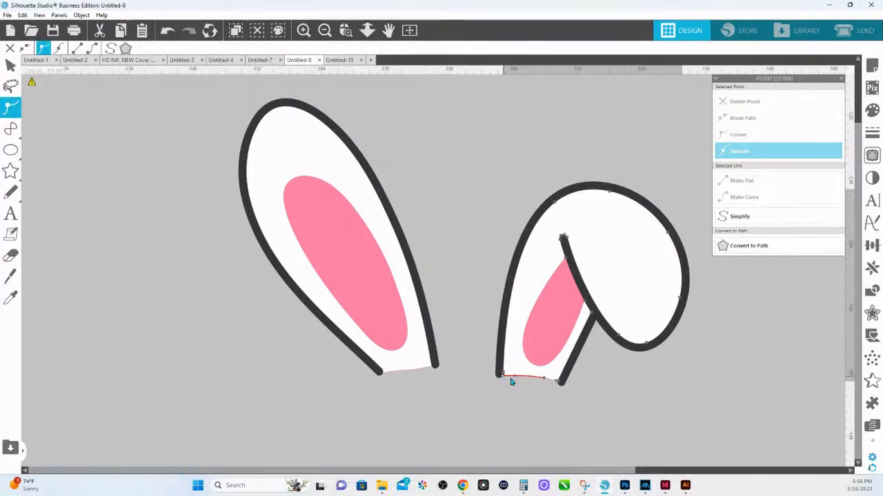
pyautogui.click(539, 380)
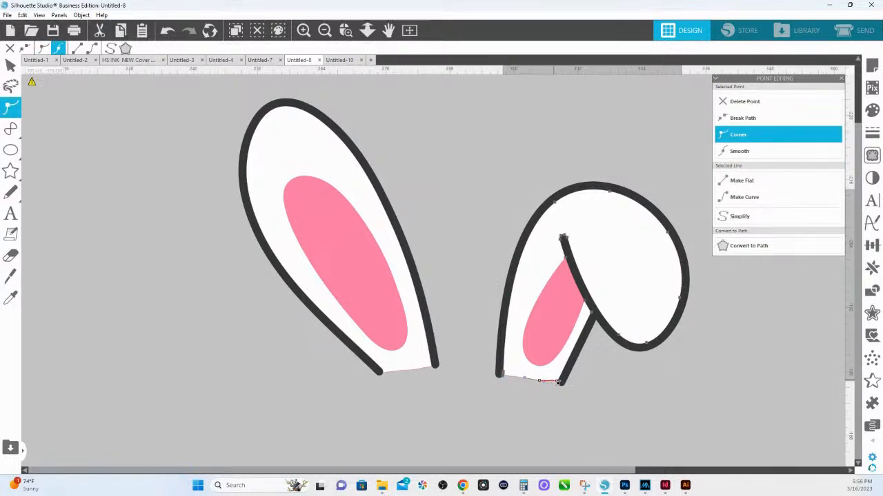
pyautogui.click(556, 382)
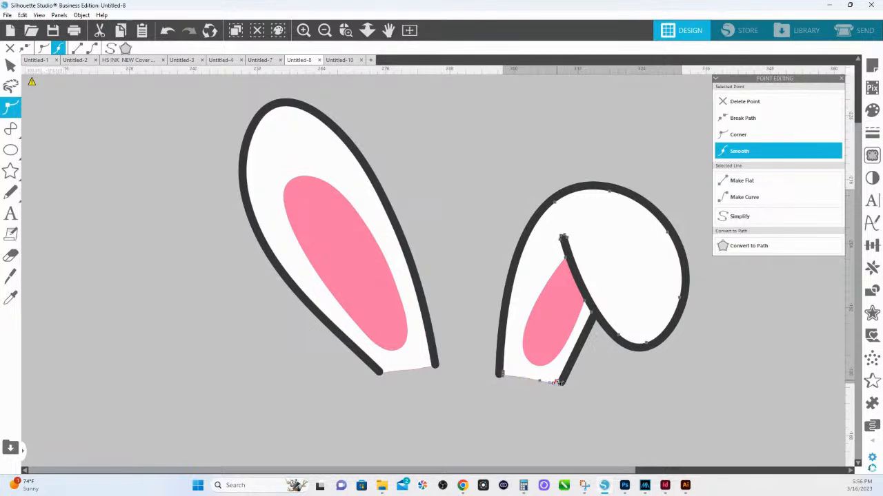
pyautogui.click(553, 384)
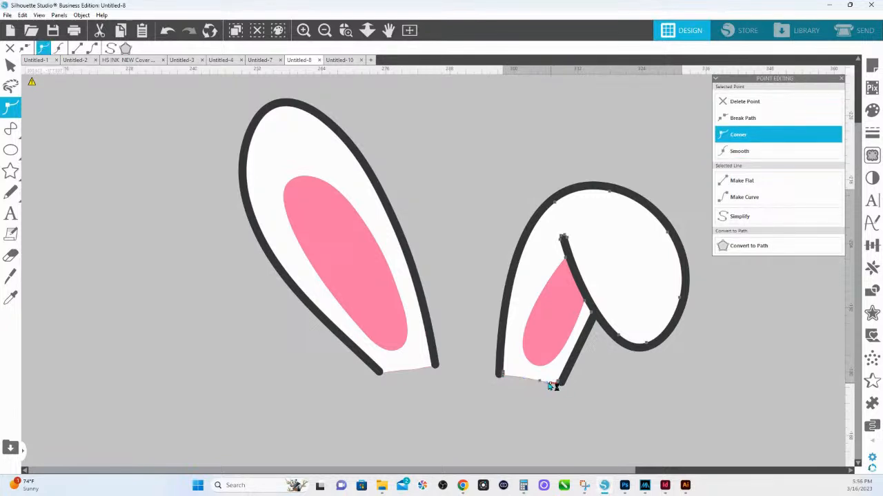
pyautogui.click(544, 381)
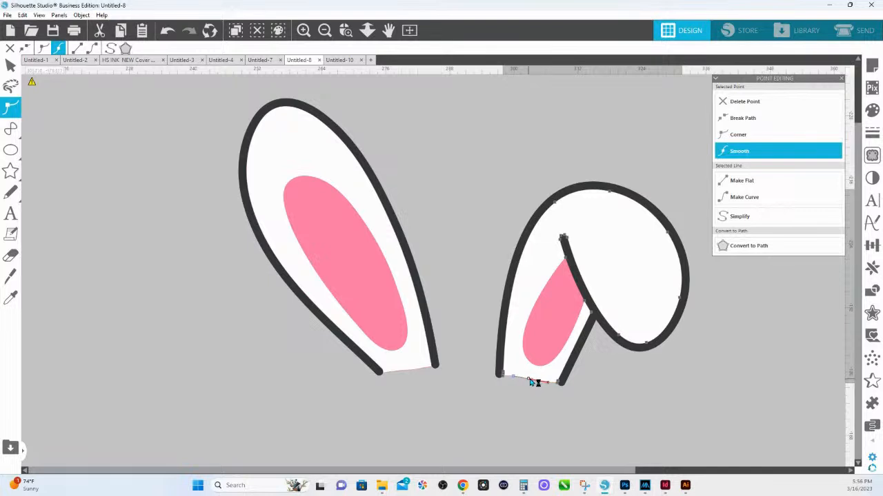
pyautogui.click(559, 413)
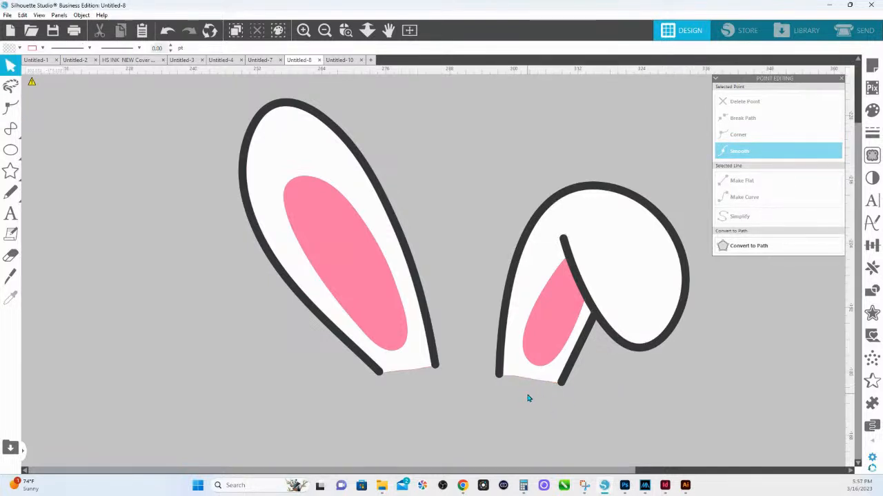
# Remove the line colour from all the ear shapes.
pyautogui.moveTo(719, 444); pyautogui.dragTo(218, 111)
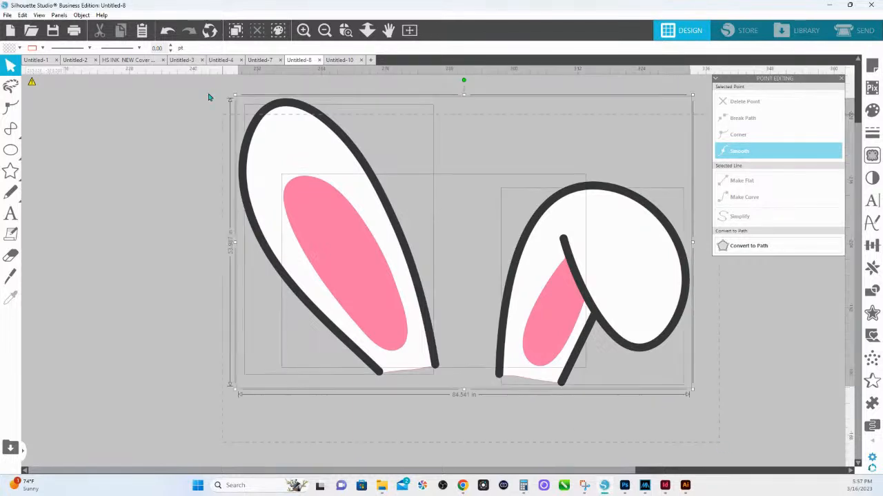
pyautogui.click(42, 47)
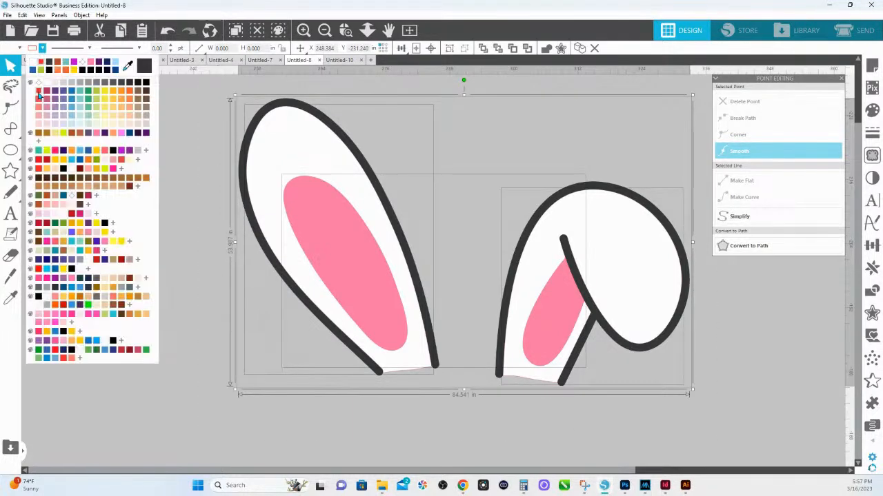
pyautogui.click(479, 412)
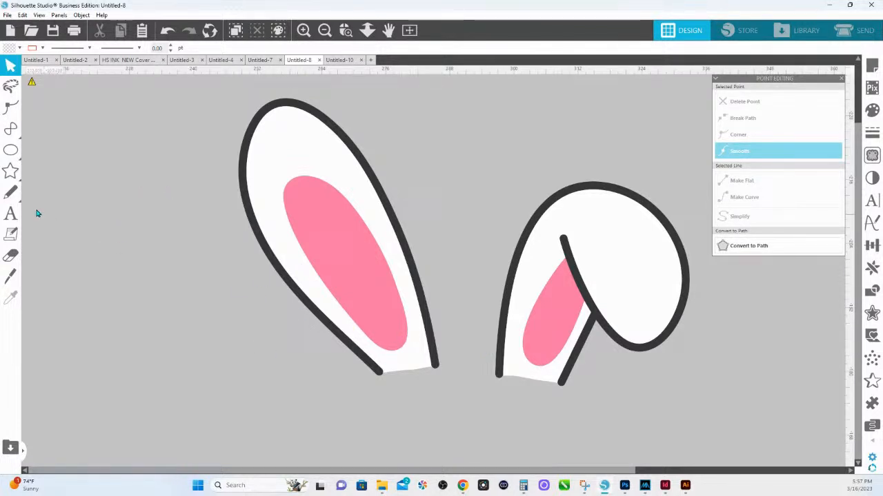
# Draw a thin horizontal rectangle about 79.6 by 1.8 in, filled with the outline's dark grey, and place it across the ear bases.
pyautogui.moveTo(11, 153)
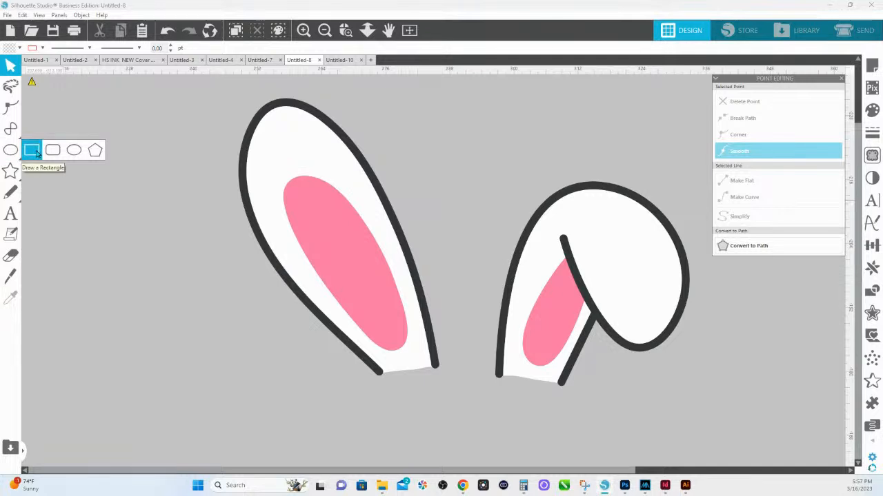
pyautogui.click(35, 152)
pyautogui.moveTo(676, 407); pyautogui.dragTo(252, 399)
pyautogui.click(873, 112)
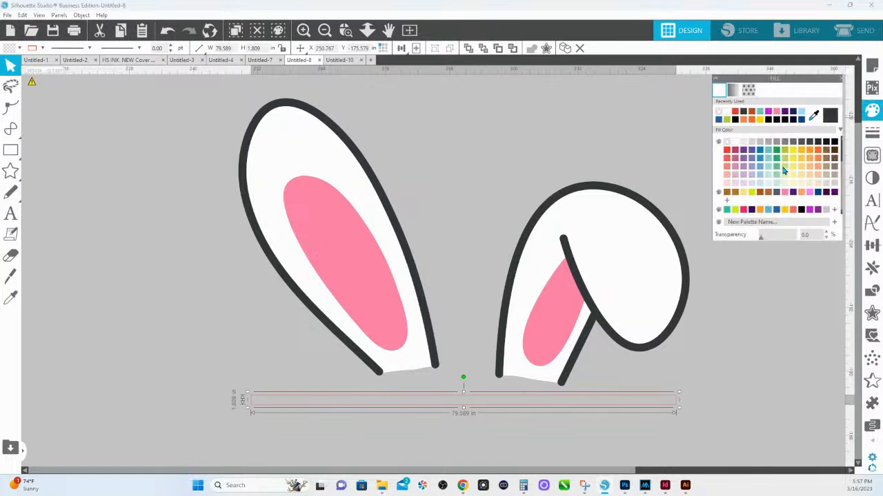
pyautogui.click(830, 120)
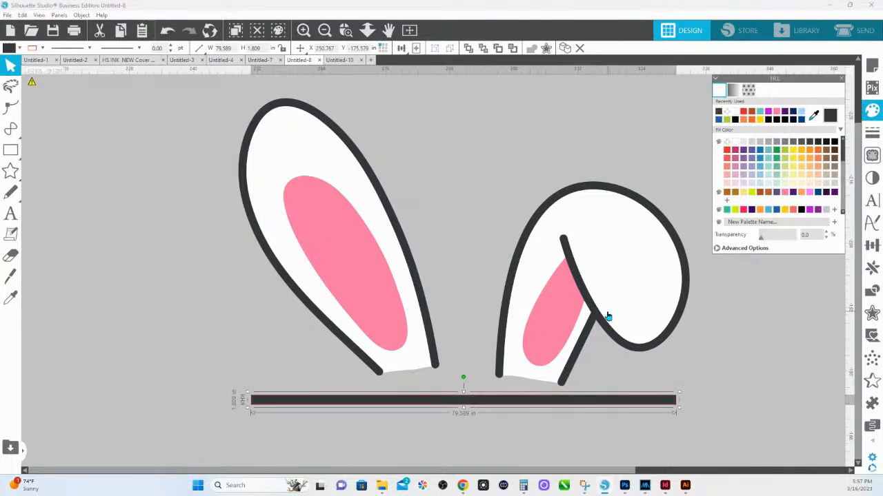
pyautogui.moveTo(536, 402); pyautogui.dragTo(542, 384)
# Release the compound path of the pink inner ears.
pyautogui.click(323, 217)
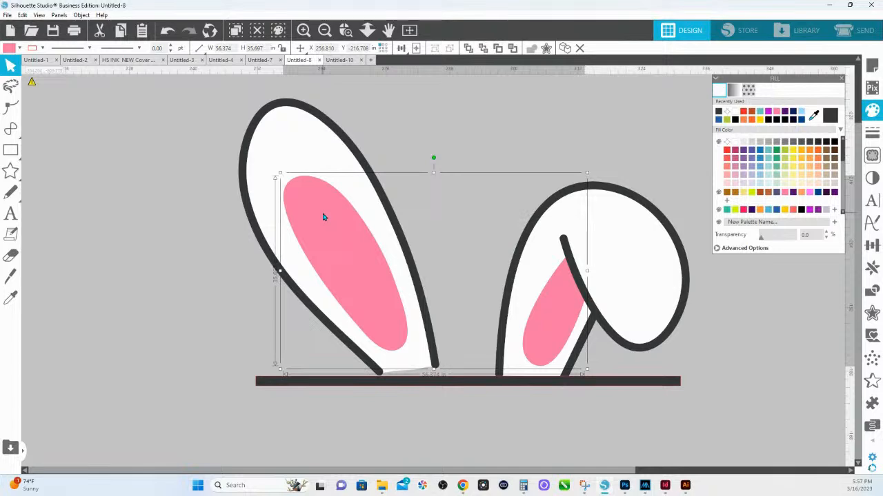
pyautogui.rightClick(323, 217)
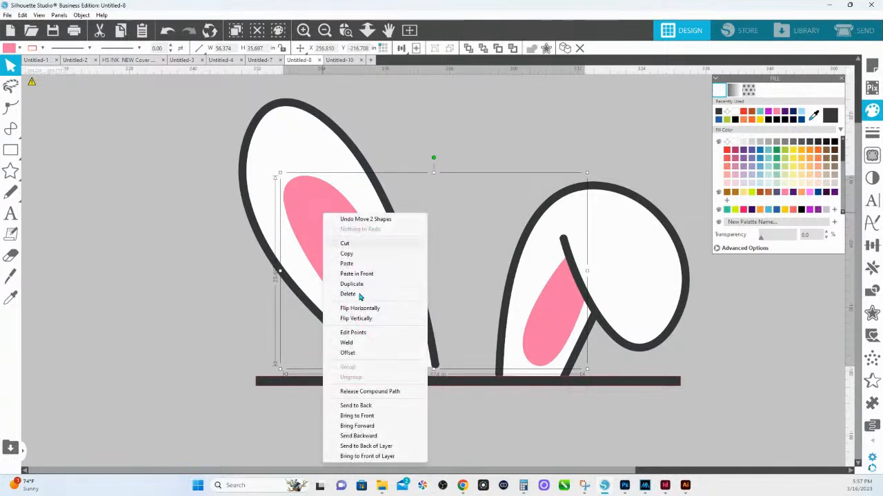
pyautogui.click(394, 391)
pyautogui.click(420, 418)
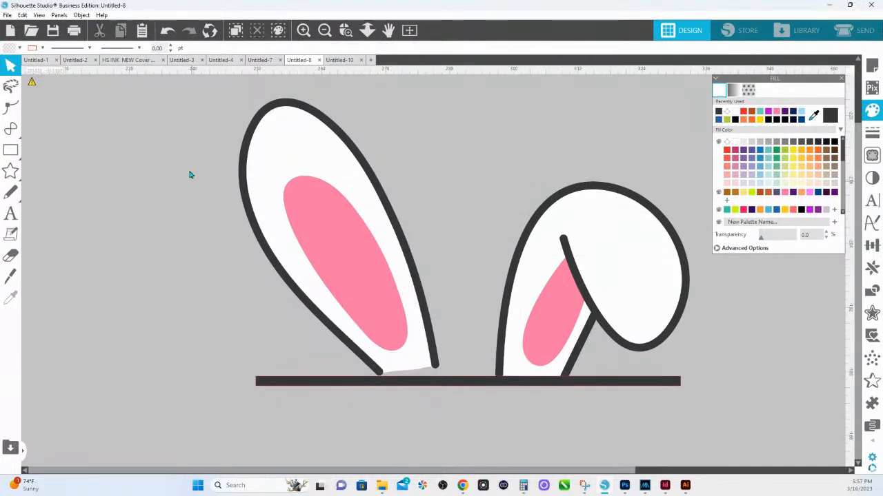
# Release the compound path of the black ear line art.
pyautogui.moveTo(152, 161); pyautogui.dragTo(345, 211)
pyautogui.click(404, 135)
pyautogui.click(338, 129)
pyautogui.rightClick(339, 129)
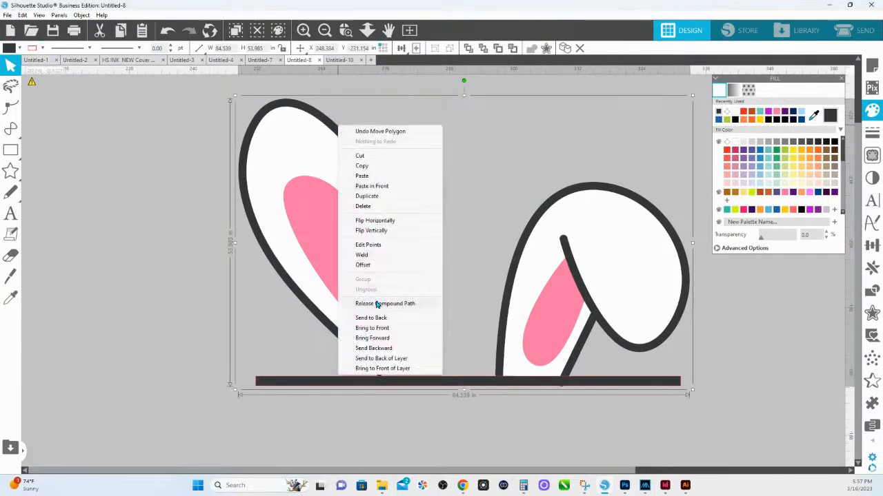
pyautogui.click(390, 305)
pyautogui.click(452, 190)
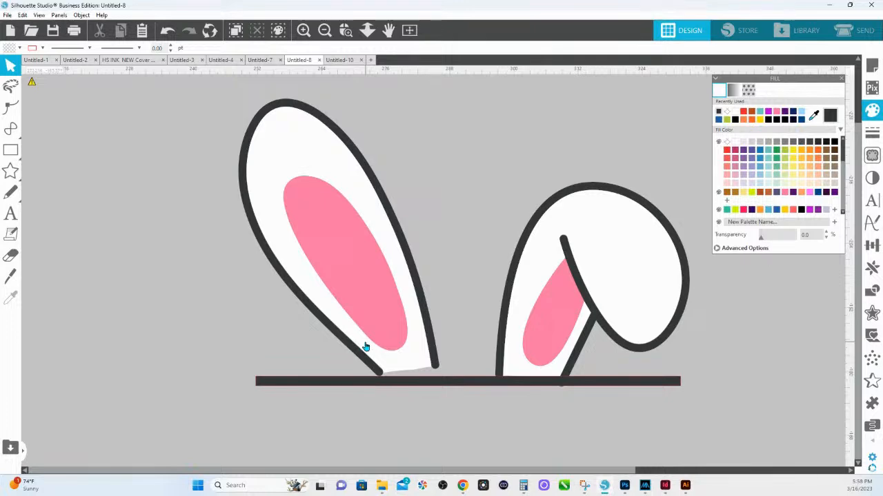
# Group the left ear's outline, white fill and pink inner ear.
pyautogui.moveTo(182, 114); pyautogui.dragTo(366, 244)
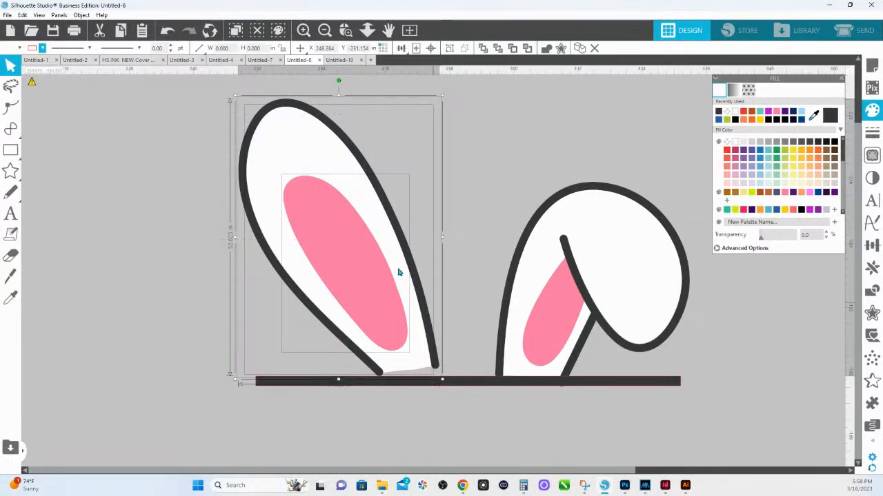
pyautogui.rightClick(371, 272)
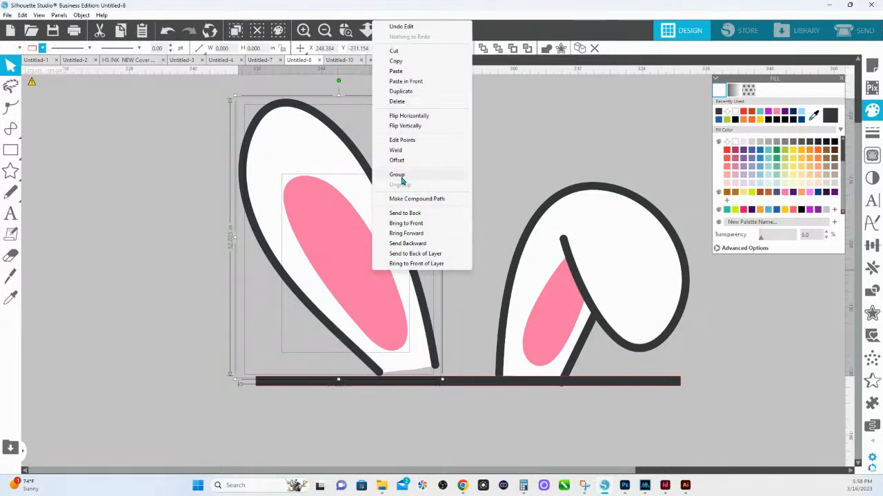
pyautogui.click(402, 180)
# Group the right folded ear's outline, white fill and pink inner ear.
pyautogui.click(581, 250)
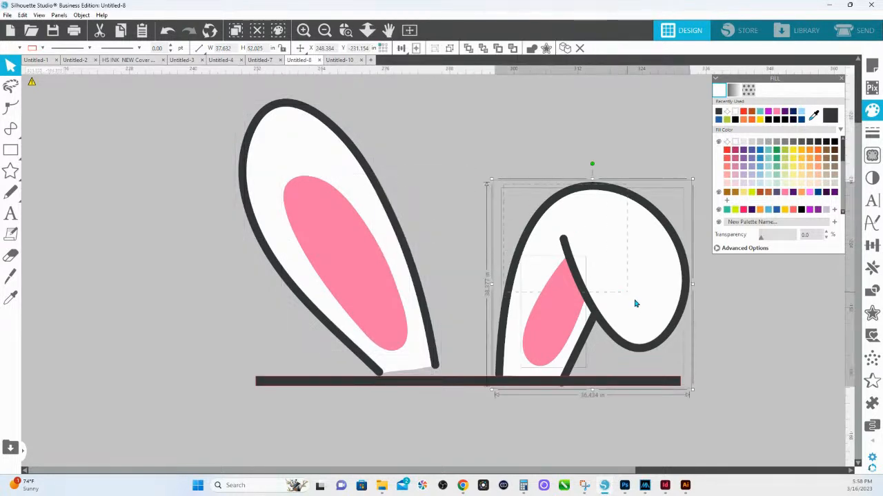
pyautogui.rightClick(646, 312)
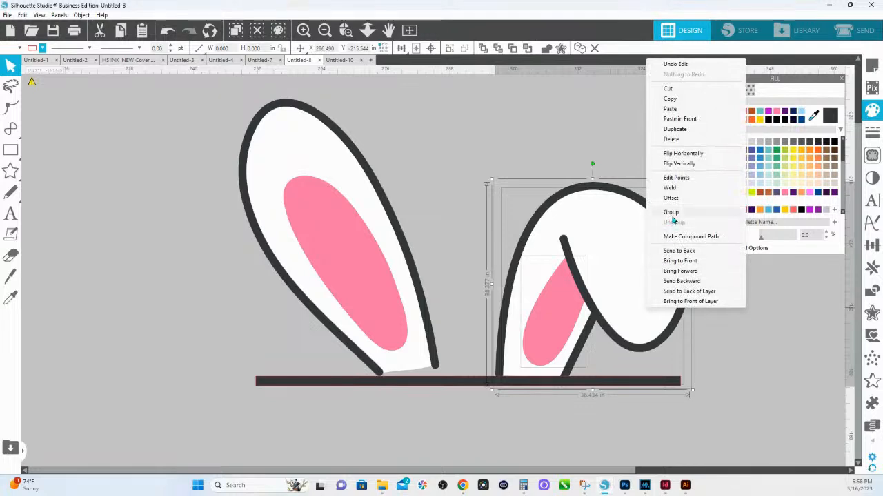
pyautogui.click(671, 214)
pyautogui.press('Escape')
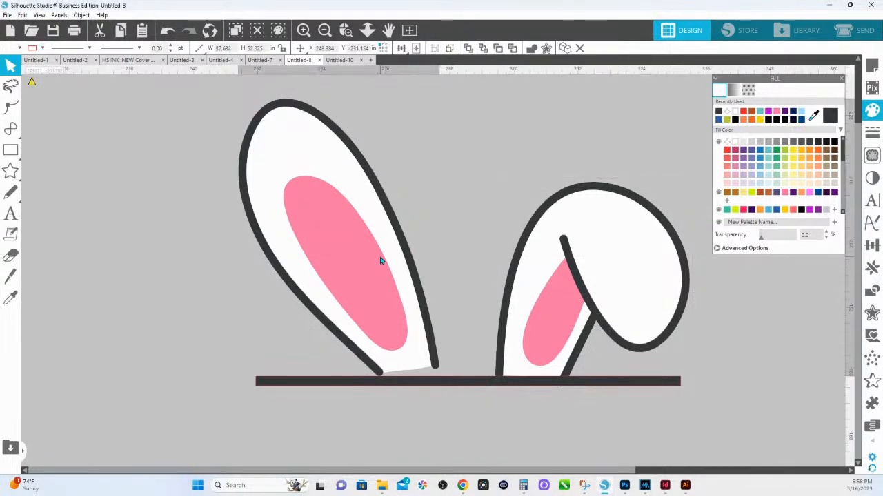
# Move the left ear group down onto the dark bar and rotate it slightly clockwise.
pyautogui.click(290, 115)
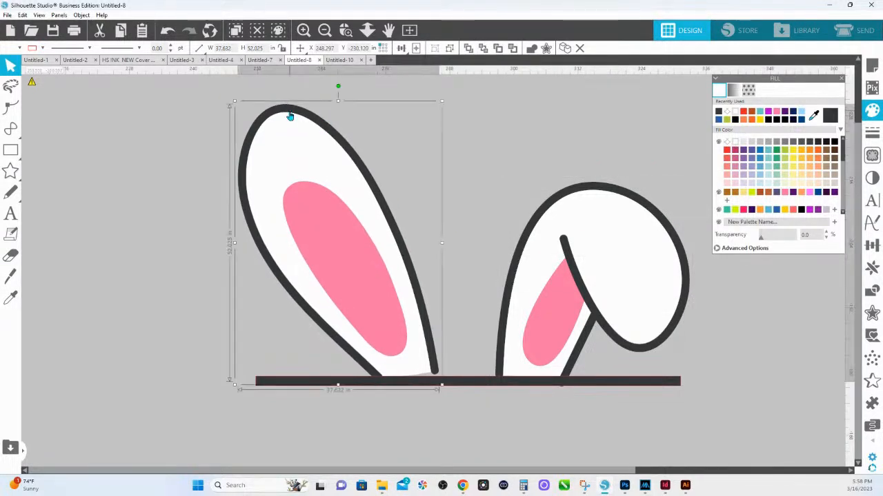
pyautogui.moveTo(338, 87); pyautogui.dragTo(349, 102)
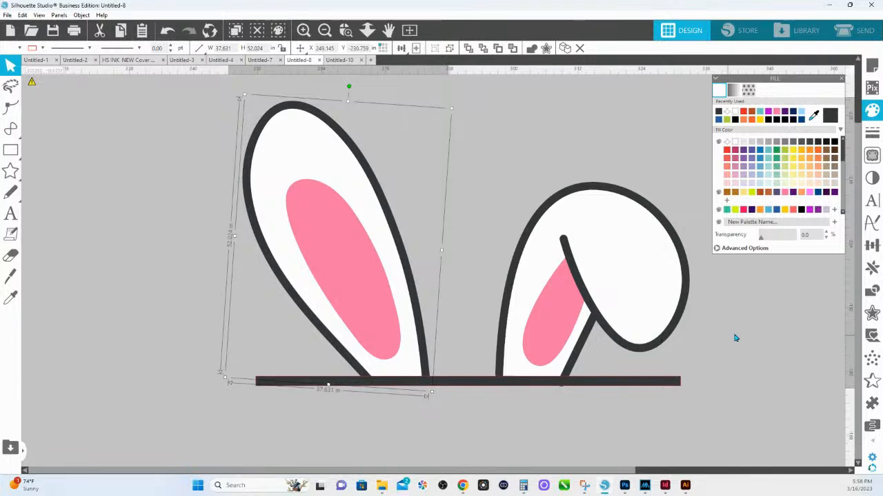
# Move the right folded ear group down onto the dark bar and rotate it slightly counterclockwise.
pyautogui.click(518, 269)
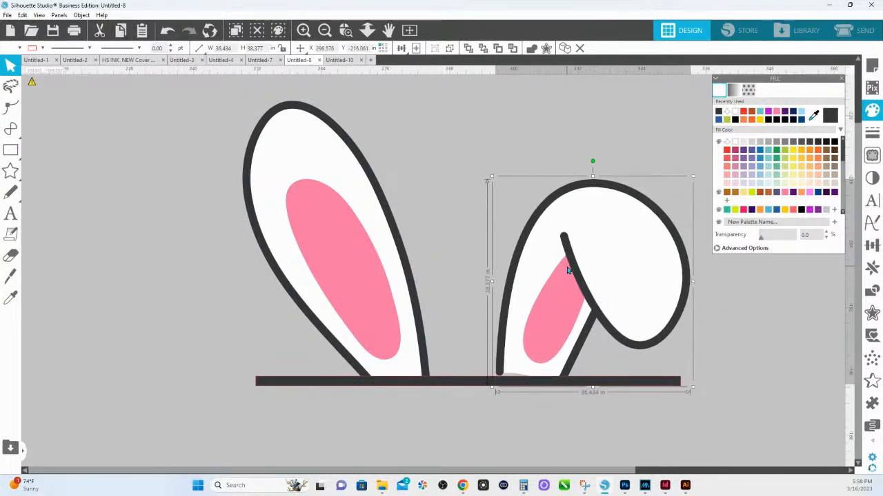
pyautogui.moveTo(591, 163); pyautogui.dragTo(589, 166)
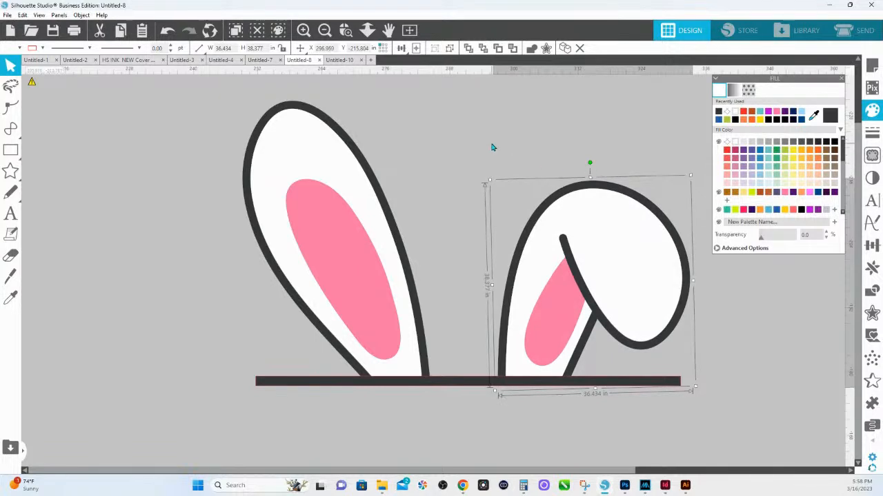
pyautogui.click(494, 147)
# Ungroup both ear groups so that their outlines, white fills and pink inner ears are separate objects.
pyautogui.moveTo(176, 183); pyautogui.dragTo(661, 286)
pyautogui.rightClick(645, 277)
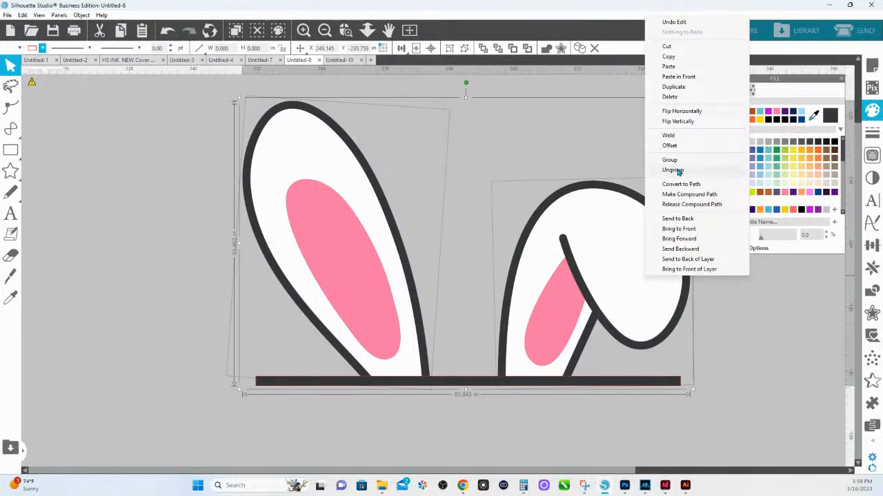
pyautogui.click(672, 170)
pyautogui.click(531, 142)
# Weld the dark outlines of both ears to the horizontal bar, keeping the welded outline in its original position.
pyautogui.click(565, 185)
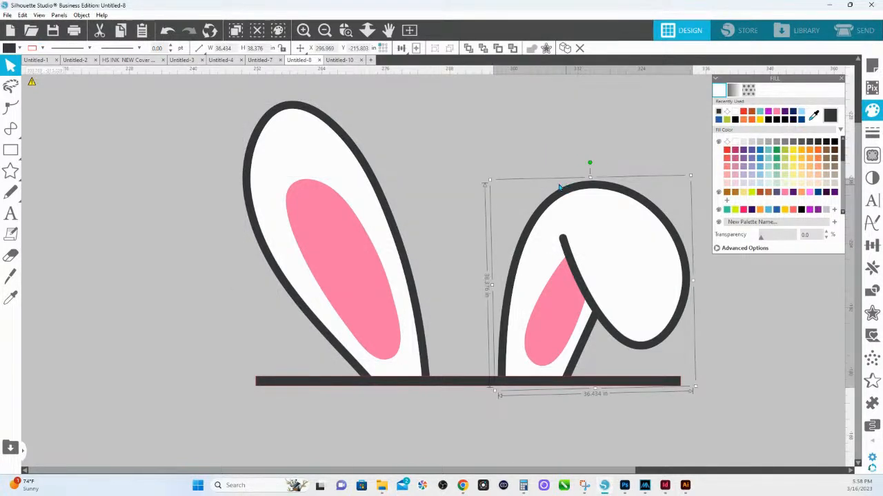
pyautogui.moveTo(196, 126); pyautogui.dragTo(620, 301)
pyautogui.moveTo(576, 338); pyautogui.dragTo(15, 175)
pyautogui.click(285, 115)
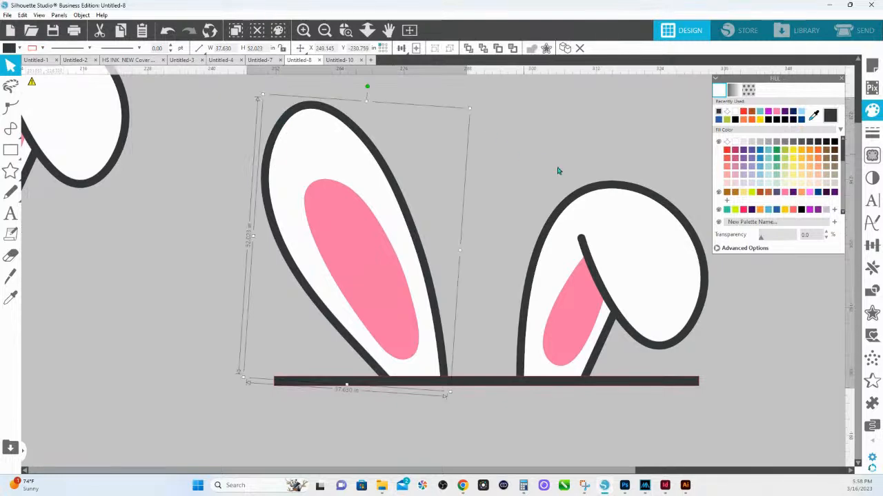
pyautogui.keyDown('shift'); pyautogui.click(622, 187); pyautogui.keyUp('shift')
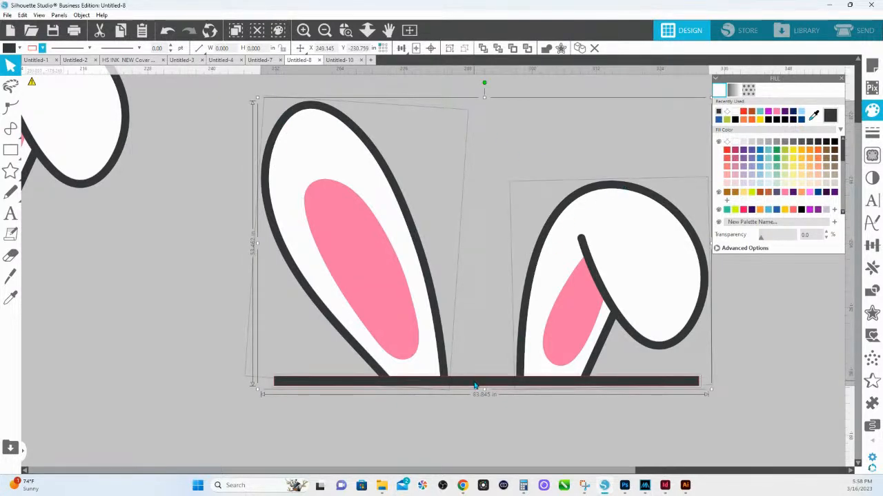
pyautogui.rightClick(474, 386)
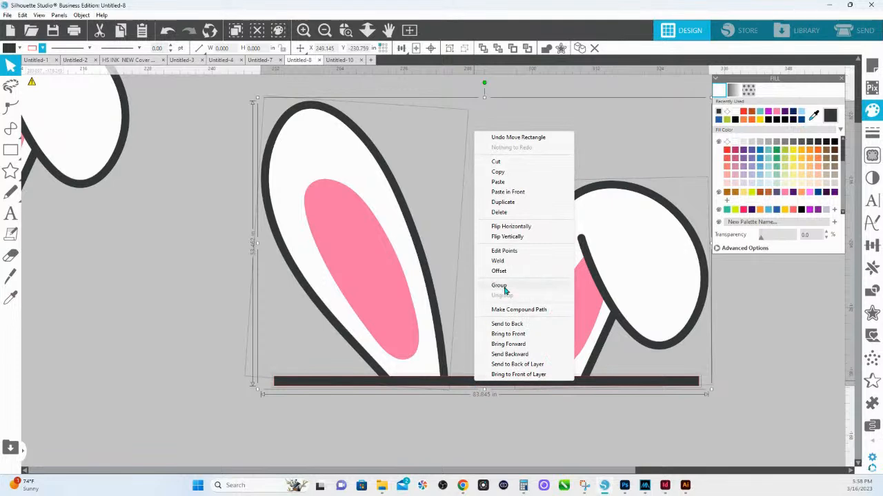
pyautogui.click(499, 264)
pyautogui.moveTo(469, 386); pyautogui.dragTo(458, 294)
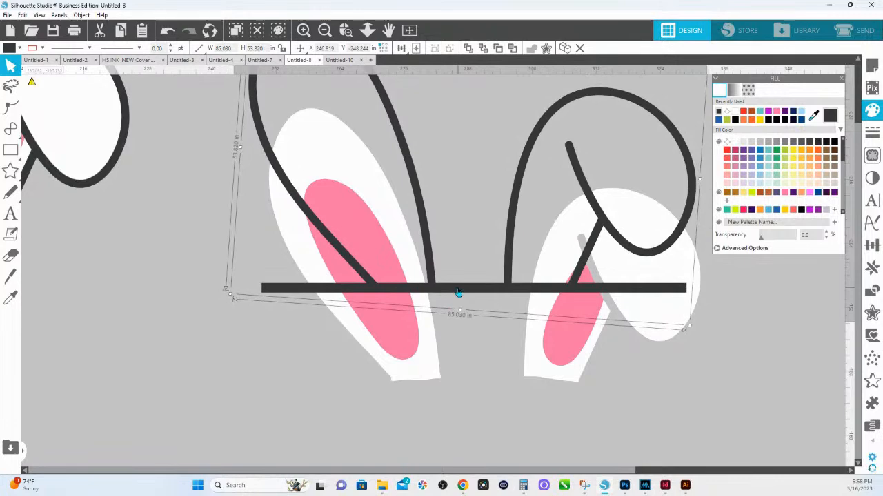
pyautogui.hotkey('ctrl', 'z')
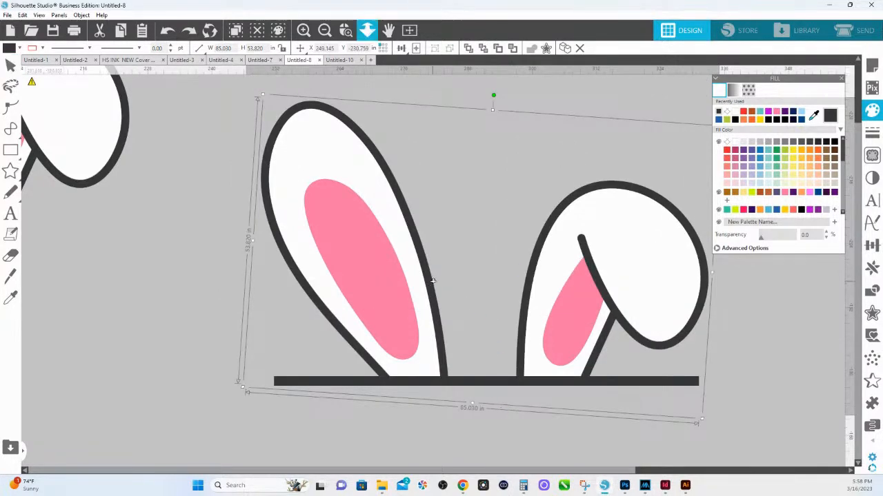
# Examine the welded bunny ears alongside the other ear versions on the canvas.
pyautogui.scroll(-2, 435, 279)
pyautogui.press('space')
pyautogui.moveTo(579, 424); pyautogui.dragTo(404, 143)
pyautogui.moveTo(568, 402); pyautogui.dragTo(183, 56)
pyautogui.click(368, 34)
pyautogui.moveTo(375, 210); pyautogui.dragTo(380, 170)
pyautogui.moveTo(294, 263); pyautogui.dragTo(362, 241)
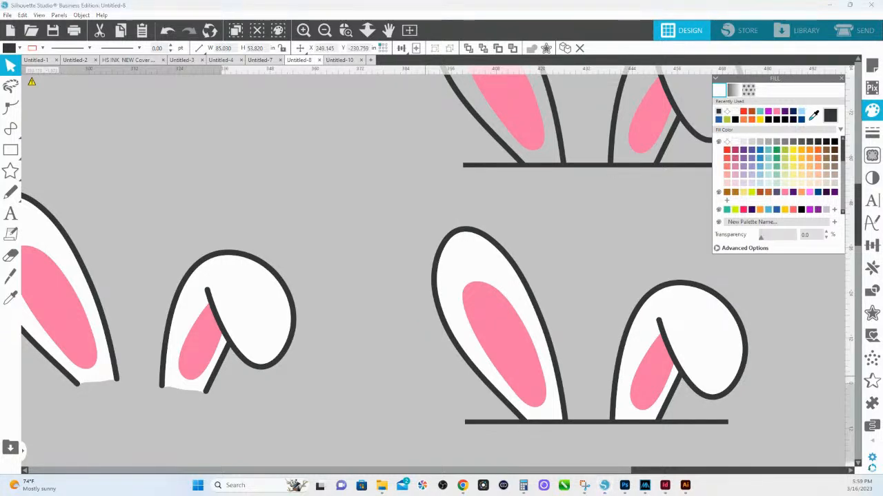
# Switch to the Chrome browser and look through the shop.hsink365.com home page.
pyautogui.hotkey('alt', 'Tab')
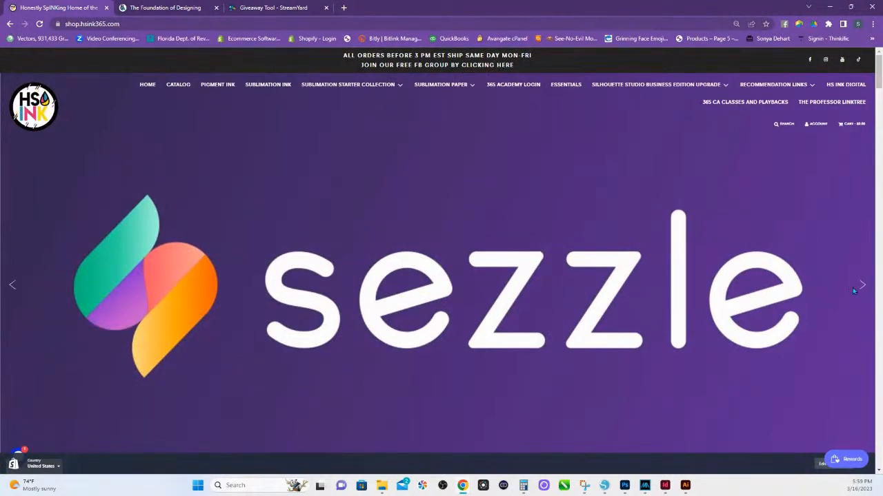
pyautogui.scroll(-5, 516, 259)
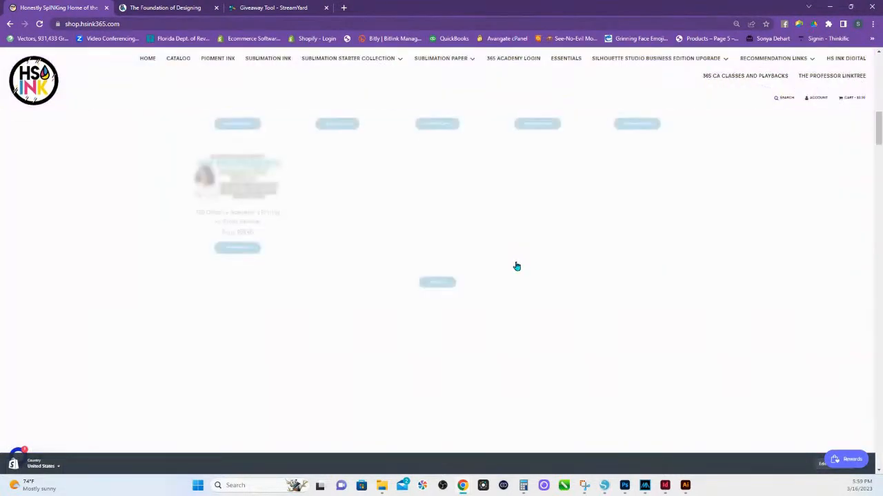
pyautogui.scroll(-6, 517, 266)
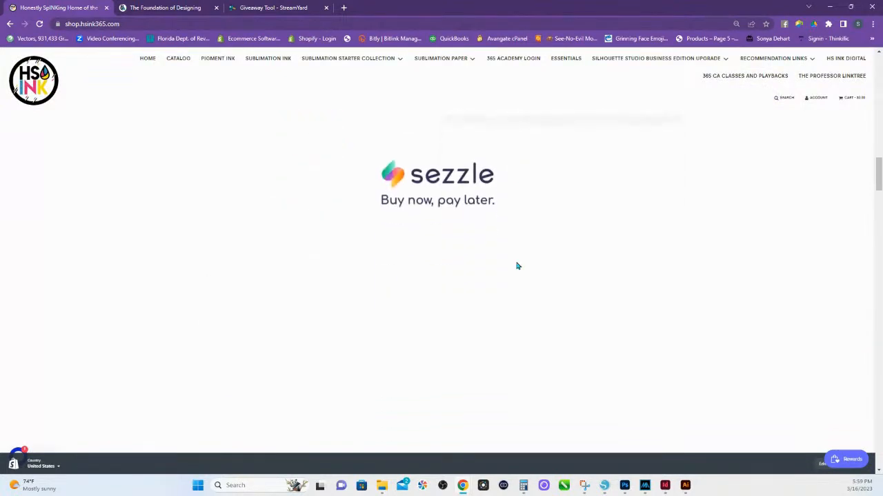